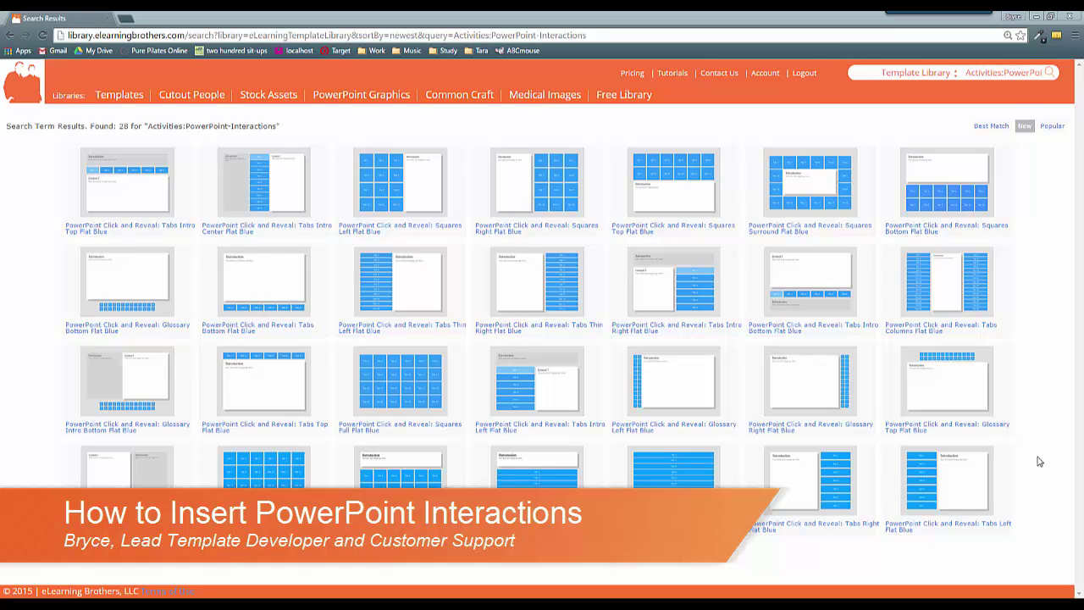
Step: Open the product page for 'PowerPoint Click and Reveal: Tabs Intro Top Flat Blue' from the search results
left_click(178, 200)
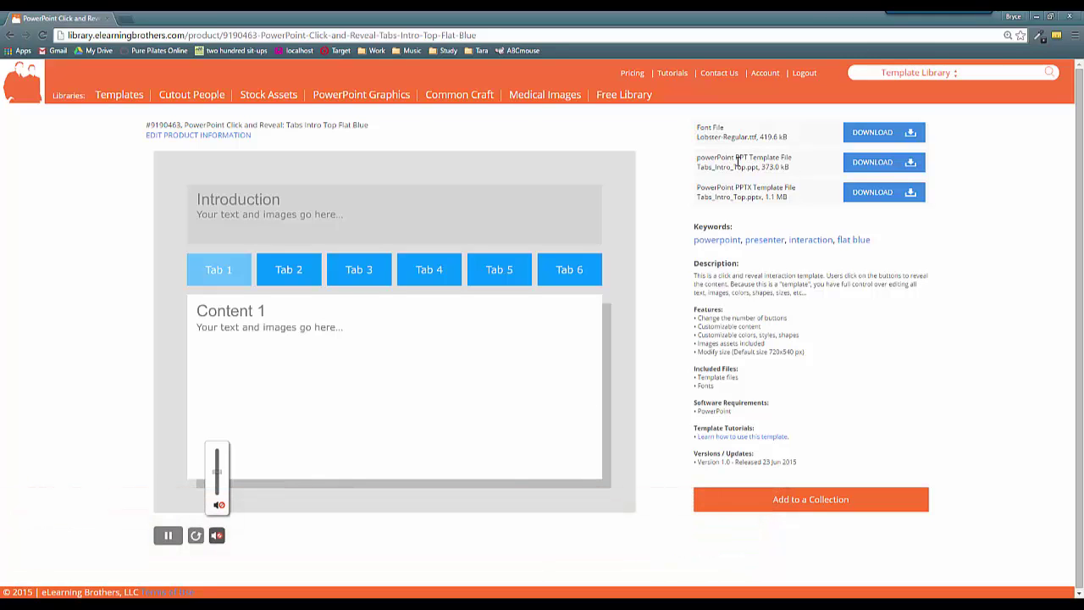
Step: Download the PowerPoint PPTX template file and bring the opened template into view in PowerPoint
left_click_drag(735, 160, 751, 190)
left_click(696, 131)
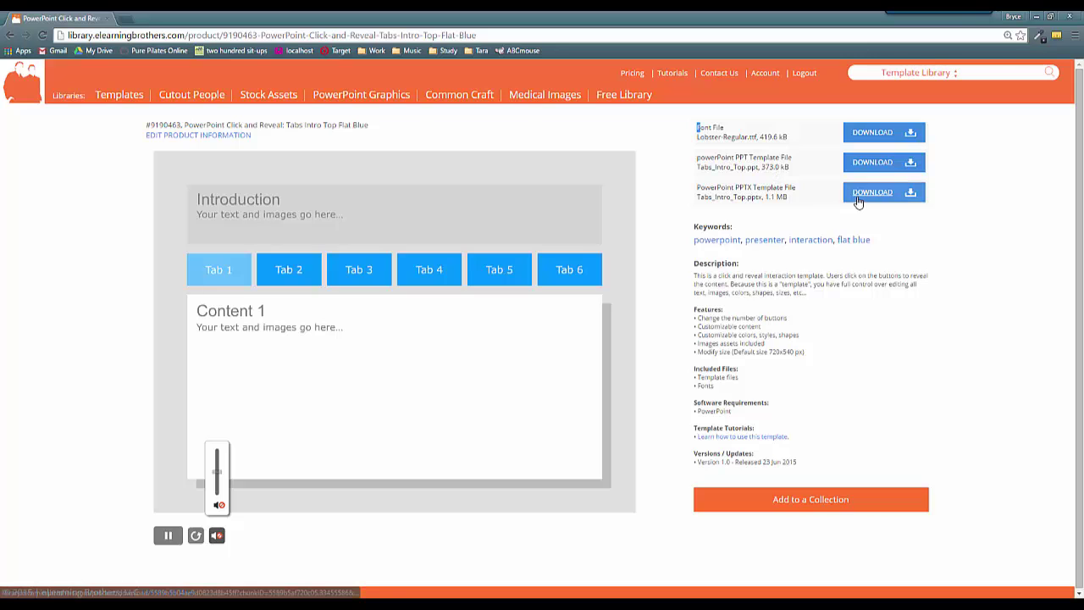
left_click(1035, 17)
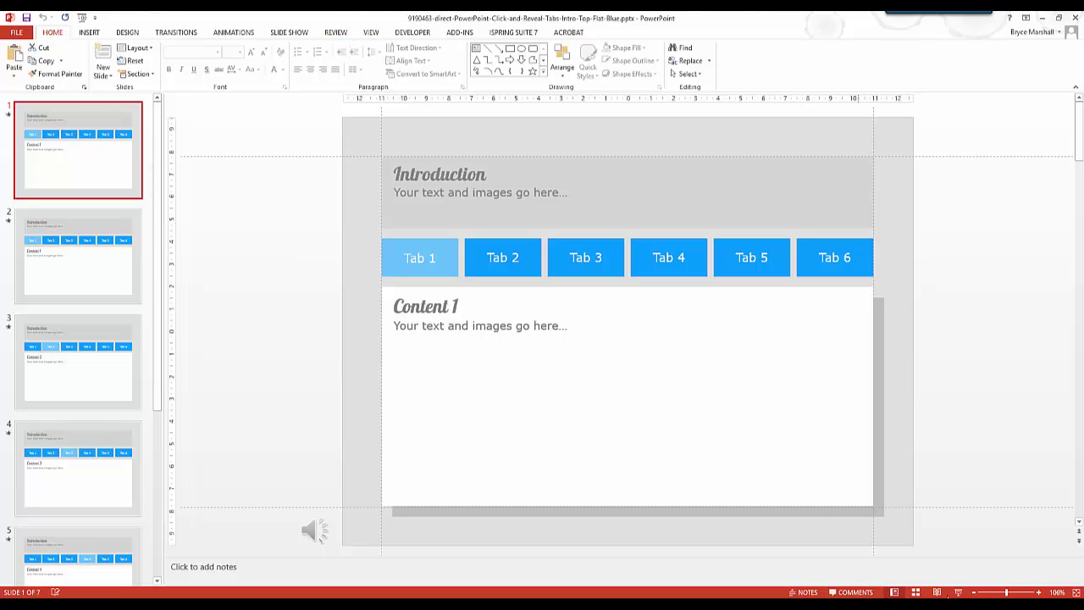
Step: Run the template as a slide show, revealing Tab 2 through Tab 6, then exit
left_click(958, 592)
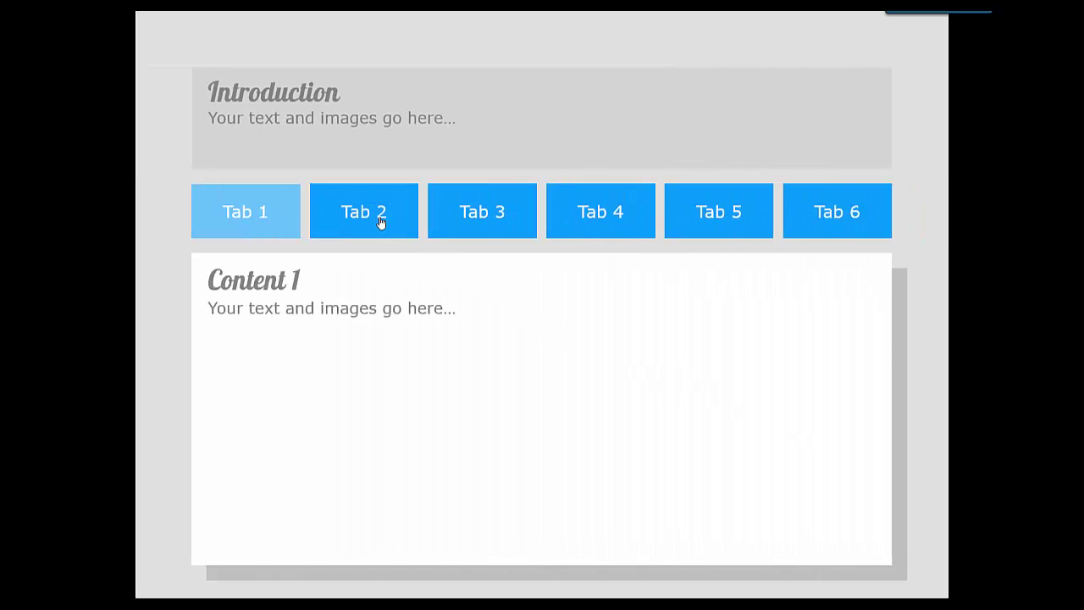
left_click(381, 221)
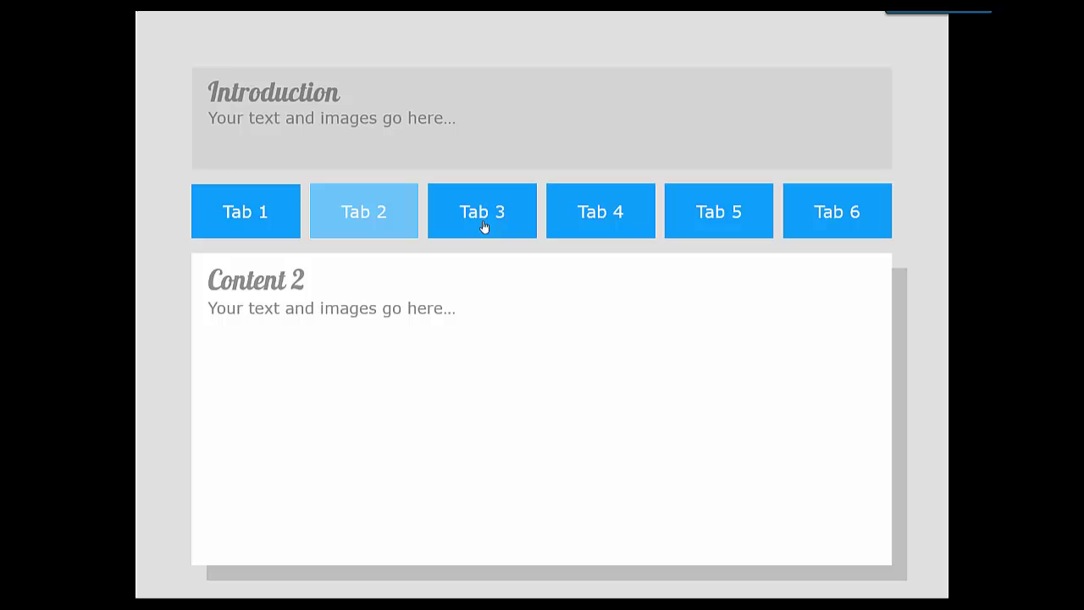
left_click(462, 212)
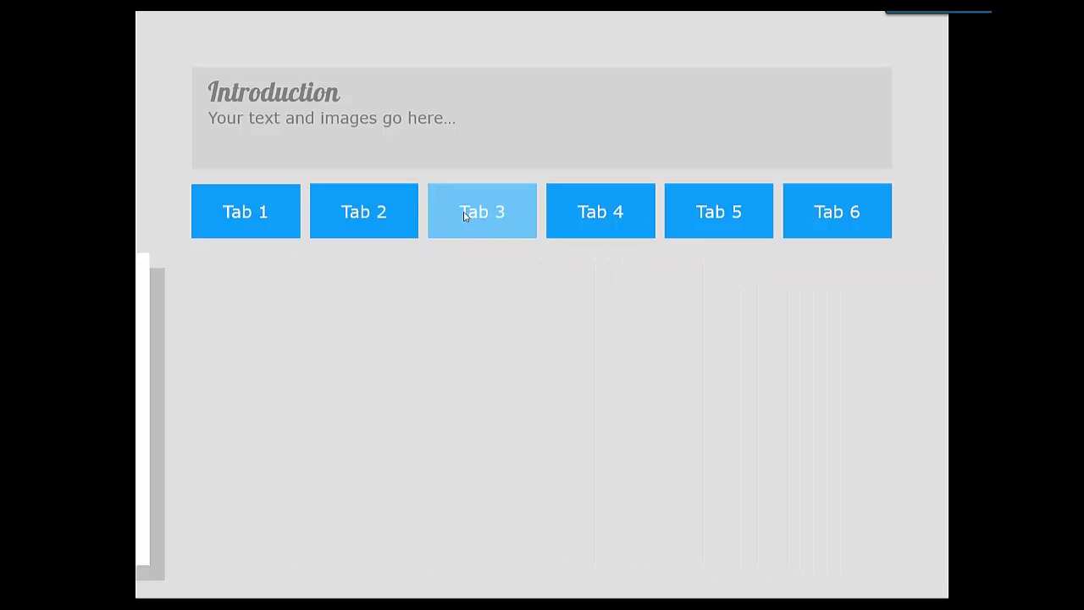
left_click(636, 210)
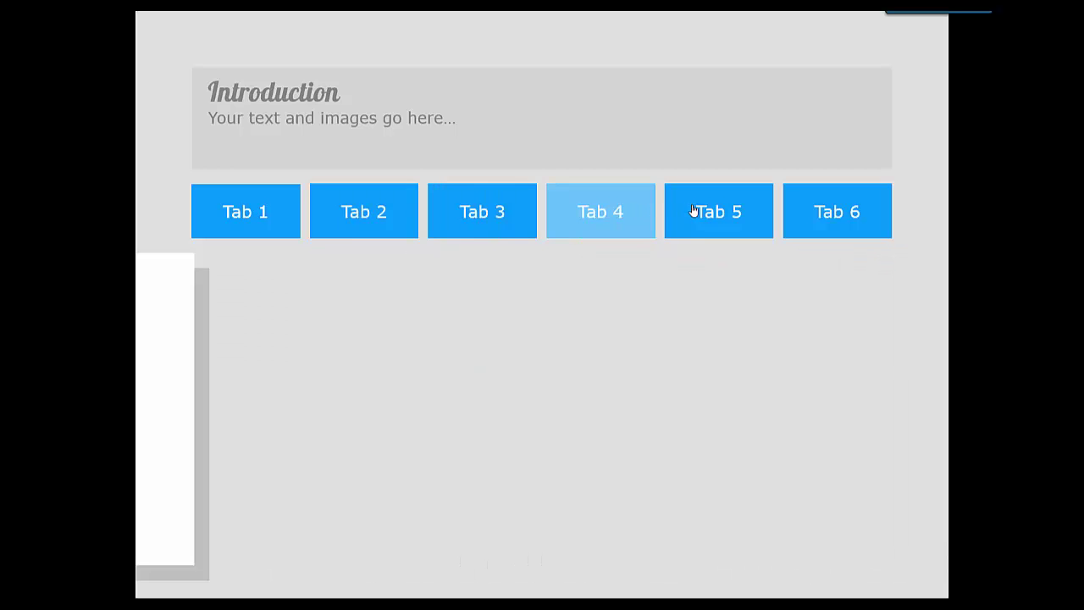
left_click(715, 212)
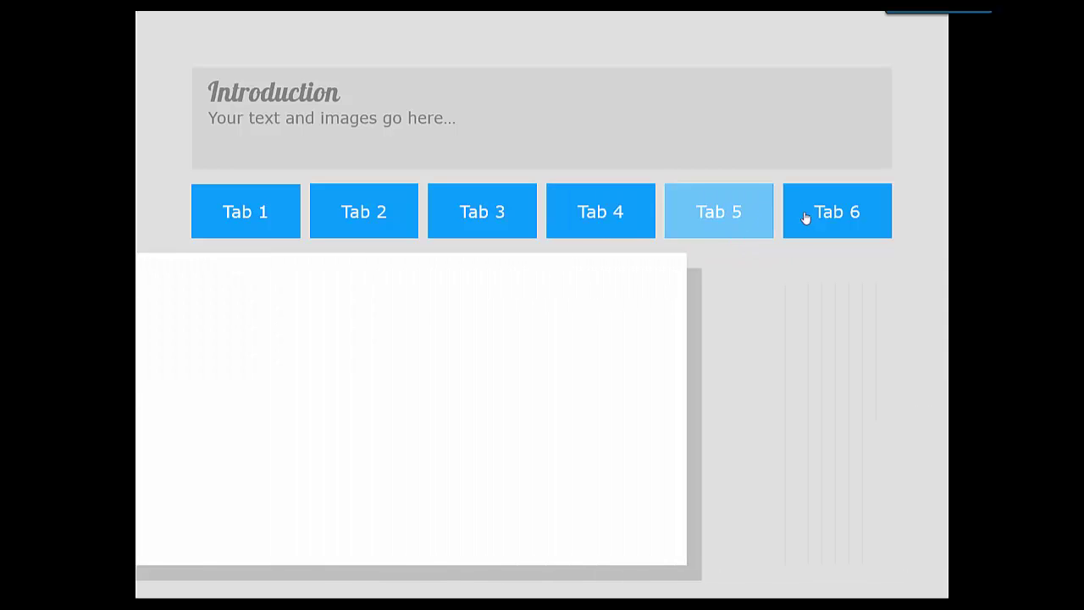
left_click(816, 217)
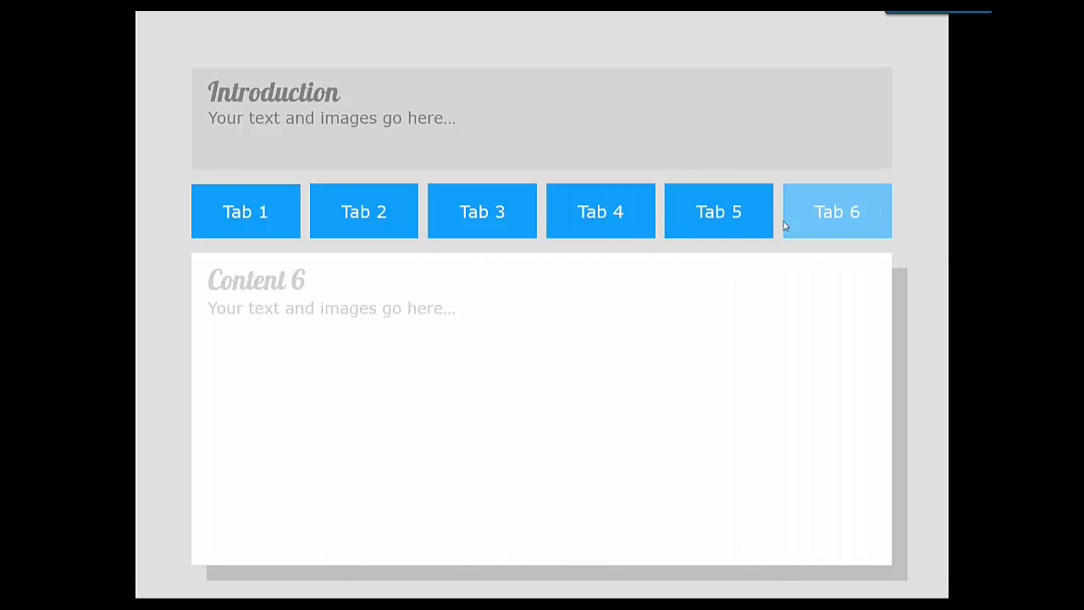
key("Escape")
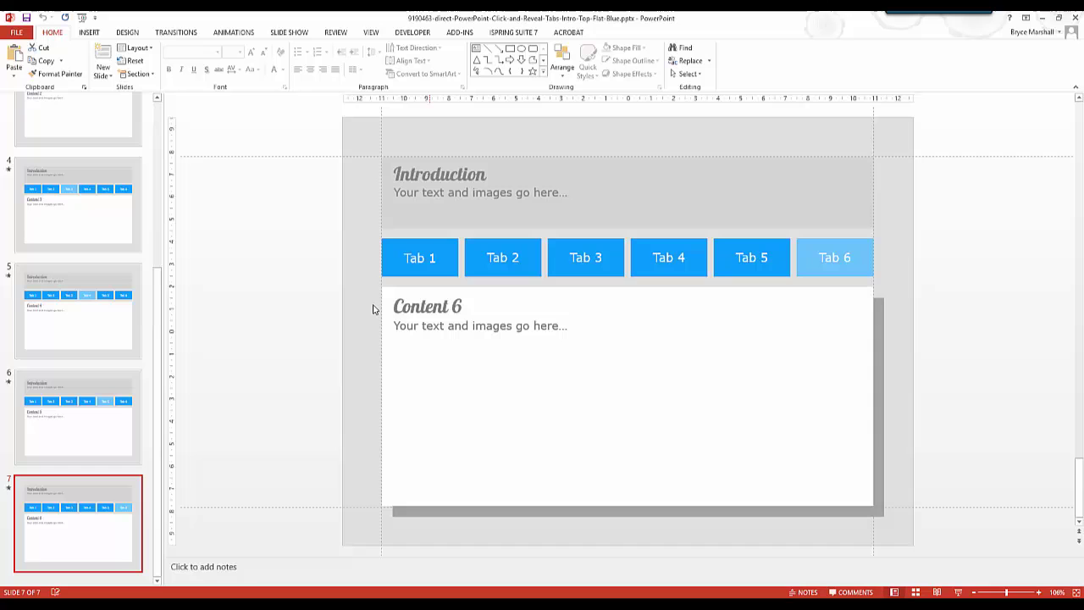
Step: Select all seven tabs-template slides and copy them
left_click_drag(158, 392, 149, 155)
left_click(138, 169)
left_click_drag(160, 213, 155, 488)
left_click(110, 530, "shift")
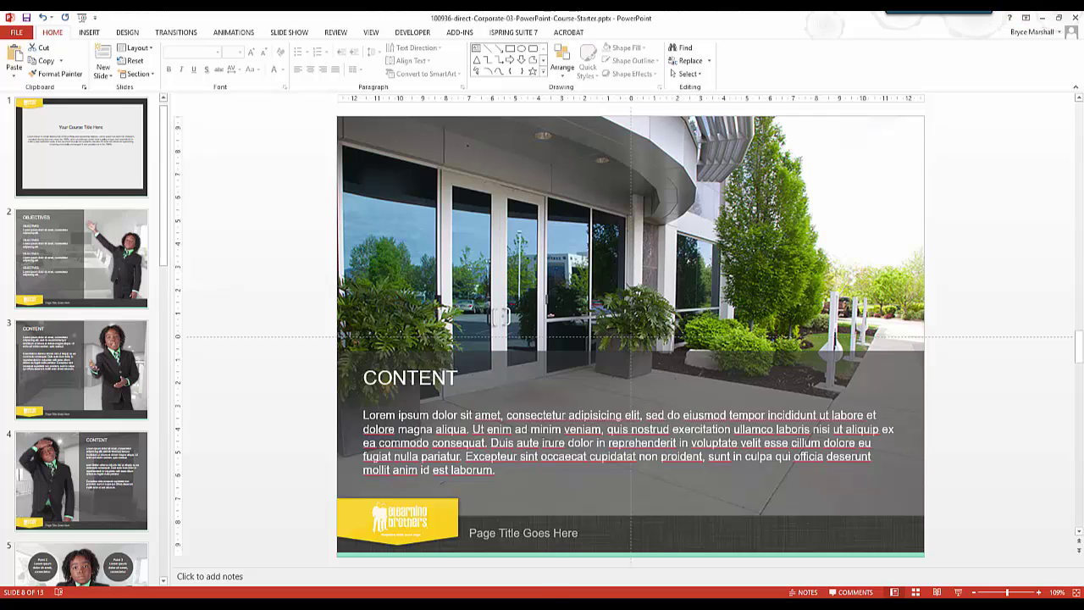
left_click(378, 581)
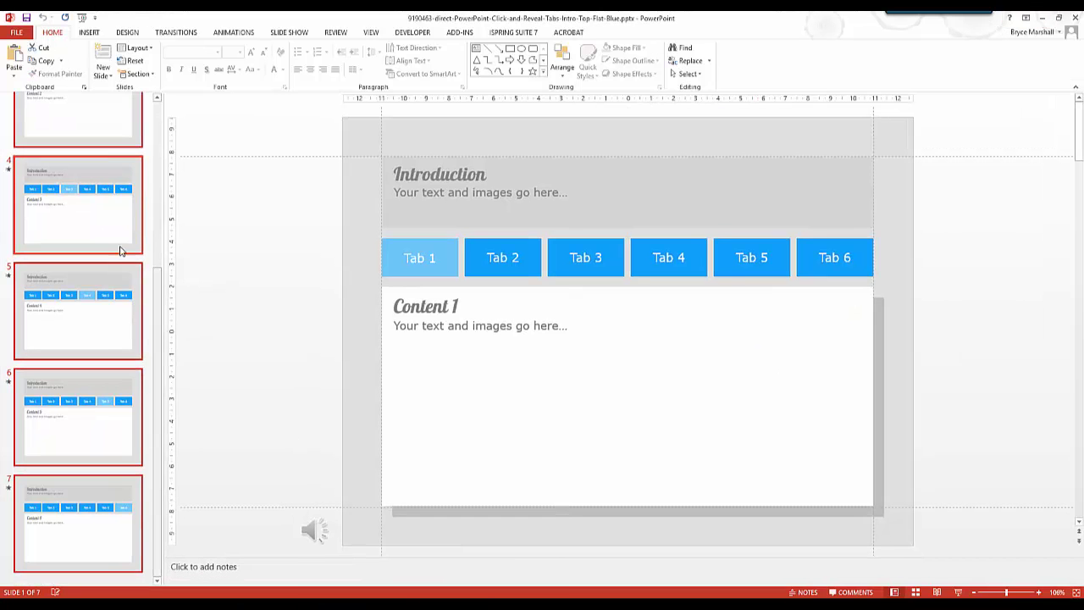
right_click(121, 405)
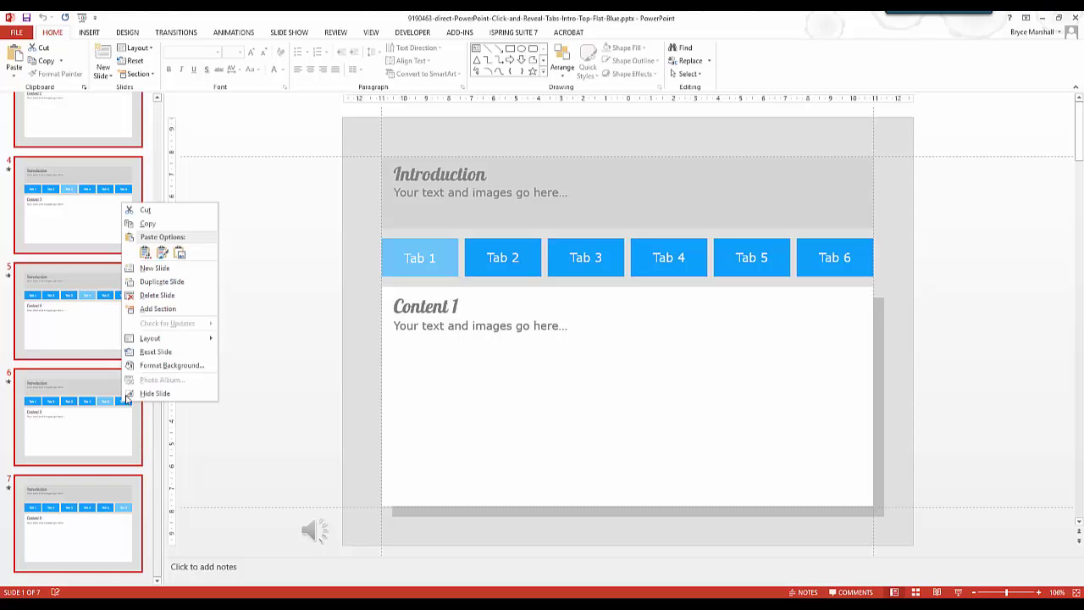
left_click(168, 224)
Step: In the Corporate course deck, select slide 5 and bring up its paste options
left_click(1043, 17)
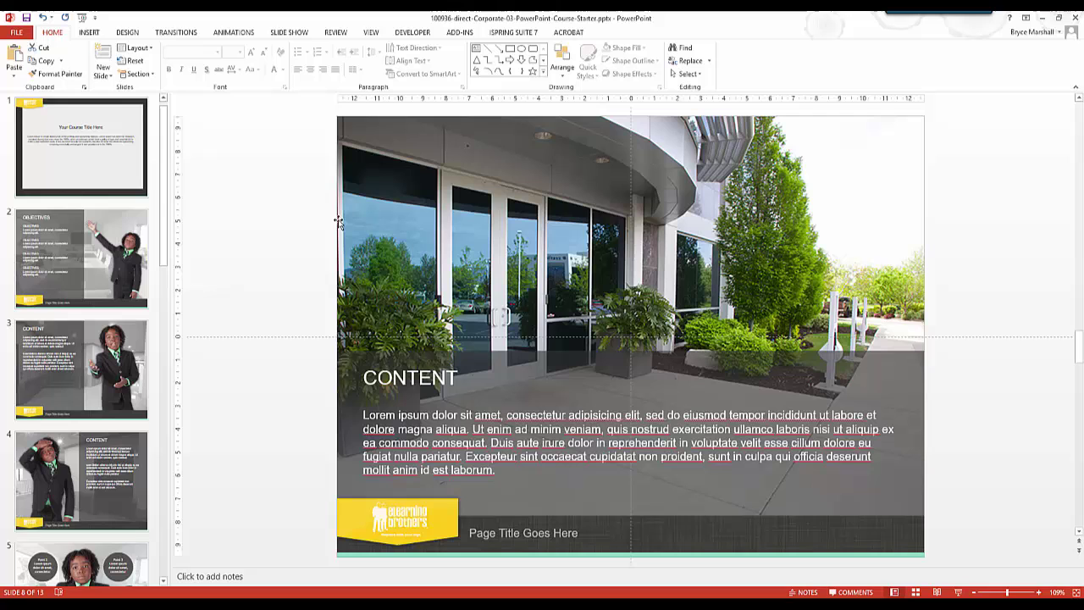
left_click_drag(165, 245, 158, 356)
left_click(110, 291)
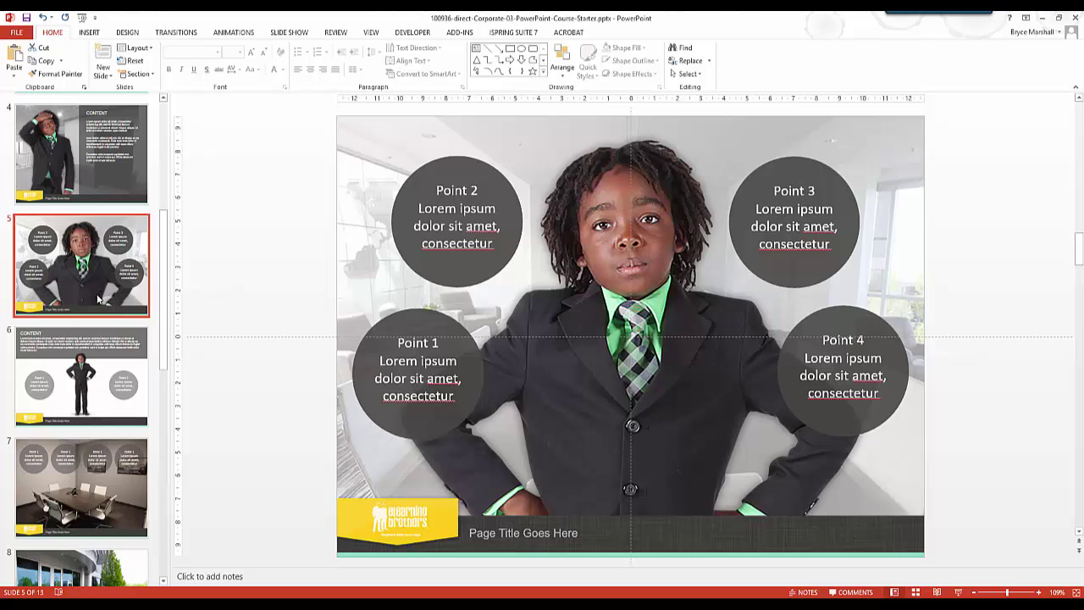
right_click(98, 299)
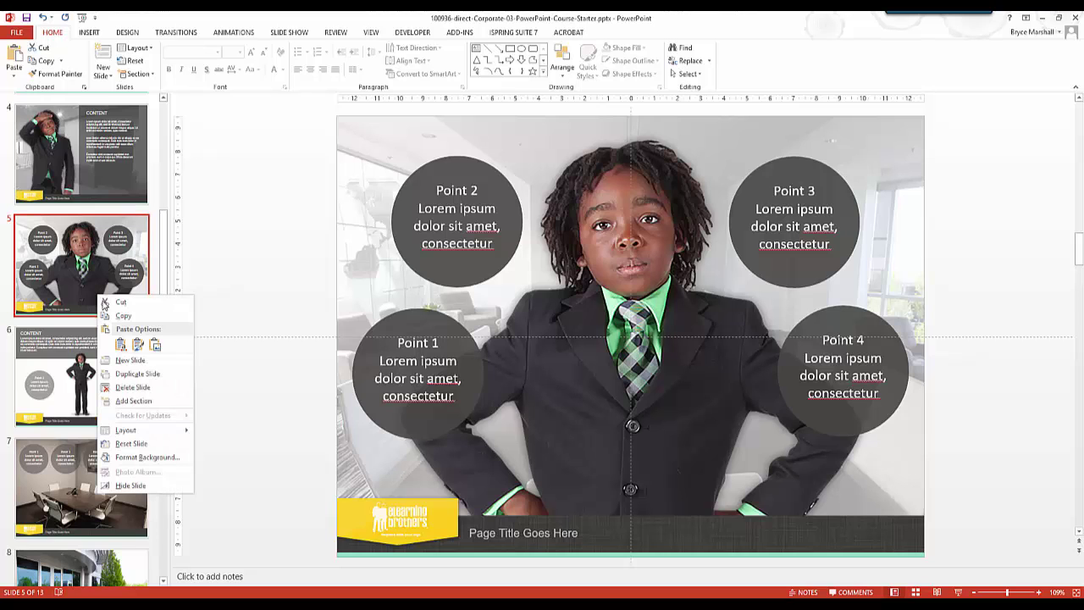
Step: Paste the seven tabs slides after slide 5 with Keep Source Formatting, then select slide 6
left_click(137, 346)
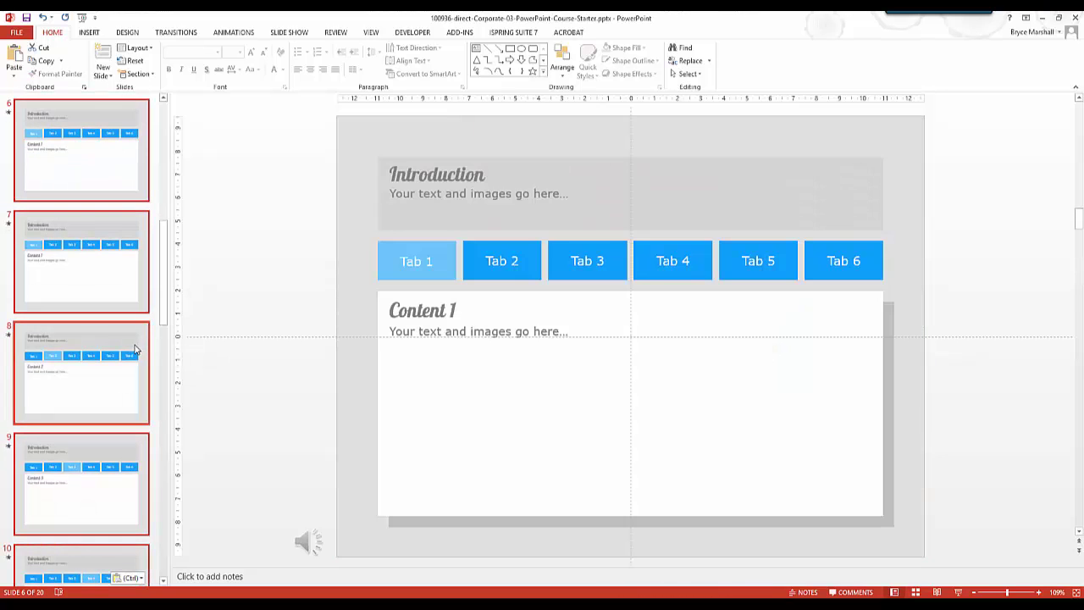
left_click_drag(160, 303, 161, 281)
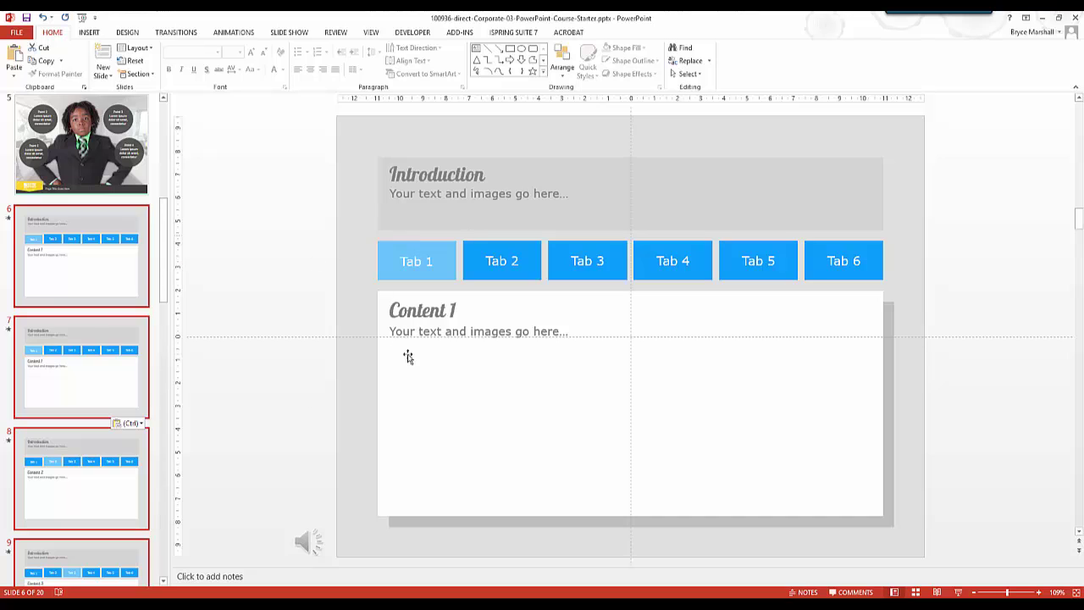
left_click(139, 268)
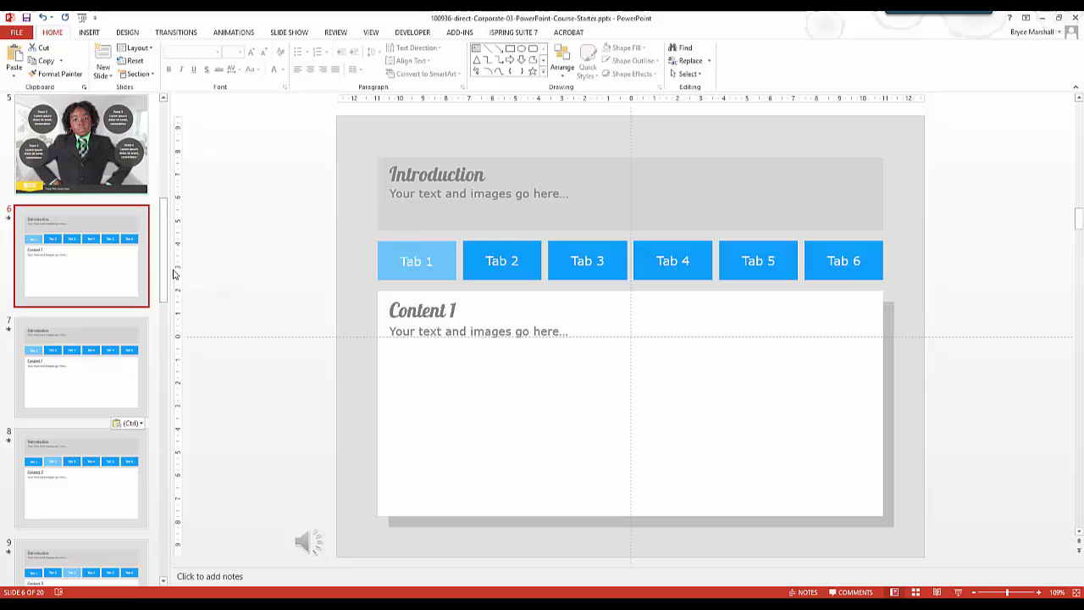
Step: Play the slide show from slide 6 and test the Tab 2 link
scroll(165, 276, "down", 1)
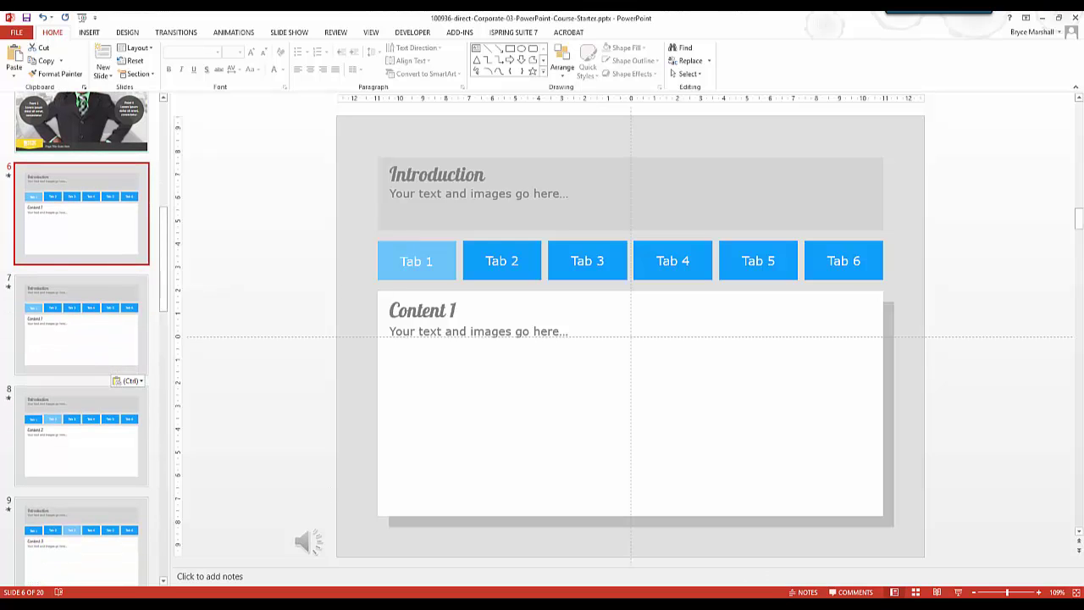
left_click(958, 592)
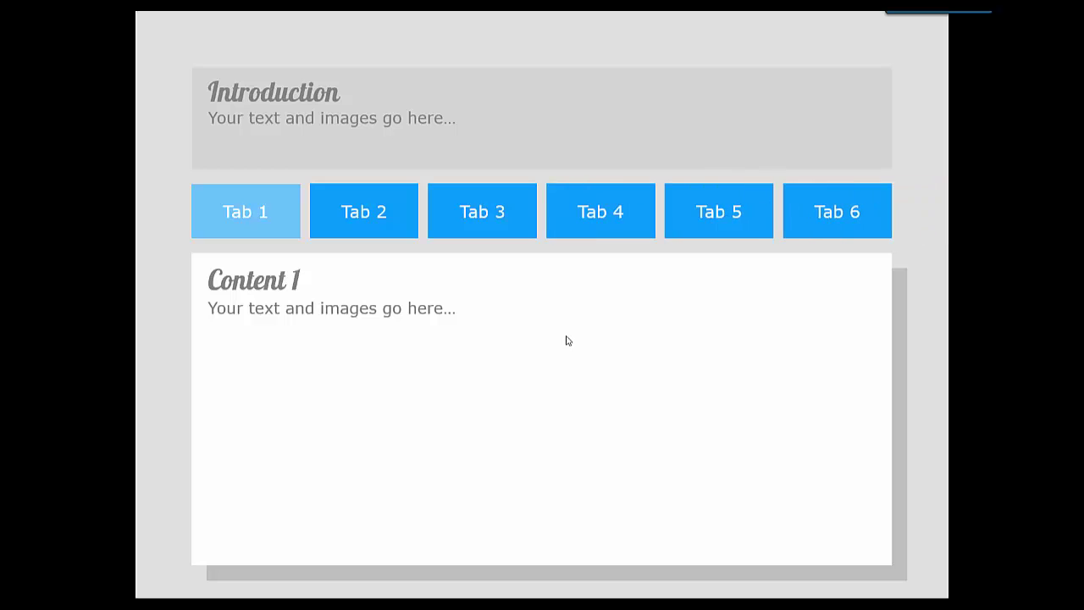
left_click(389, 223)
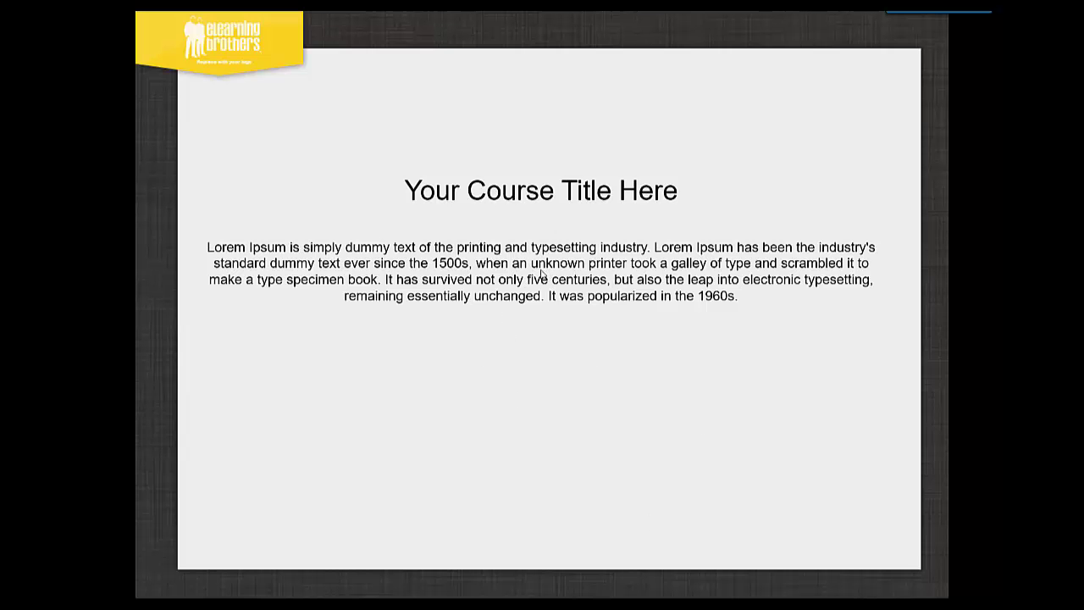
key("Escape")
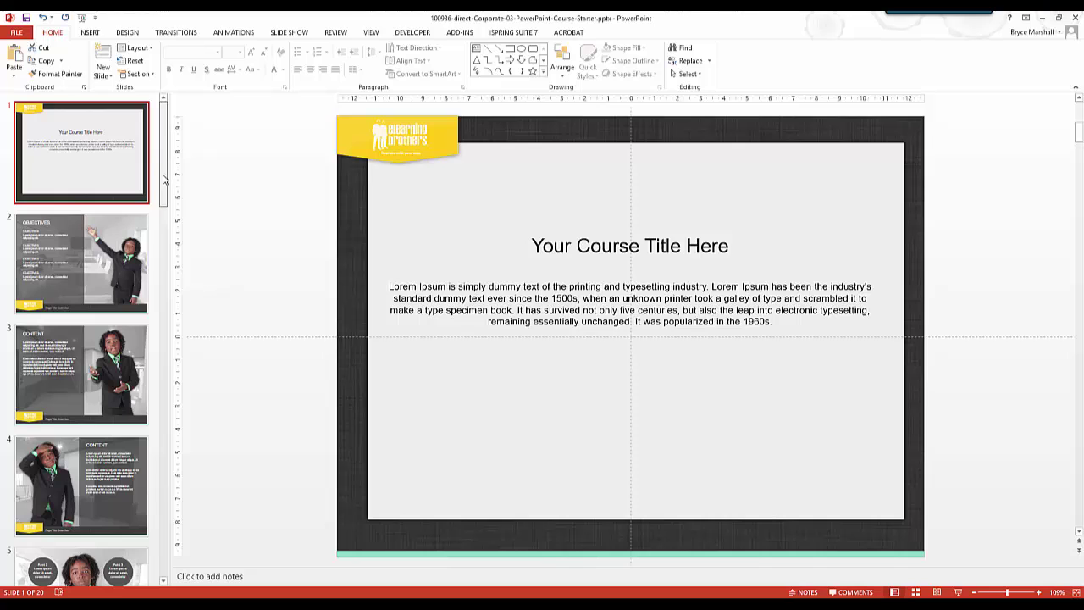
Step: Check the content text boxes on slide 6, then show the View ribbon commands
left_click_drag(164, 182, 163, 296)
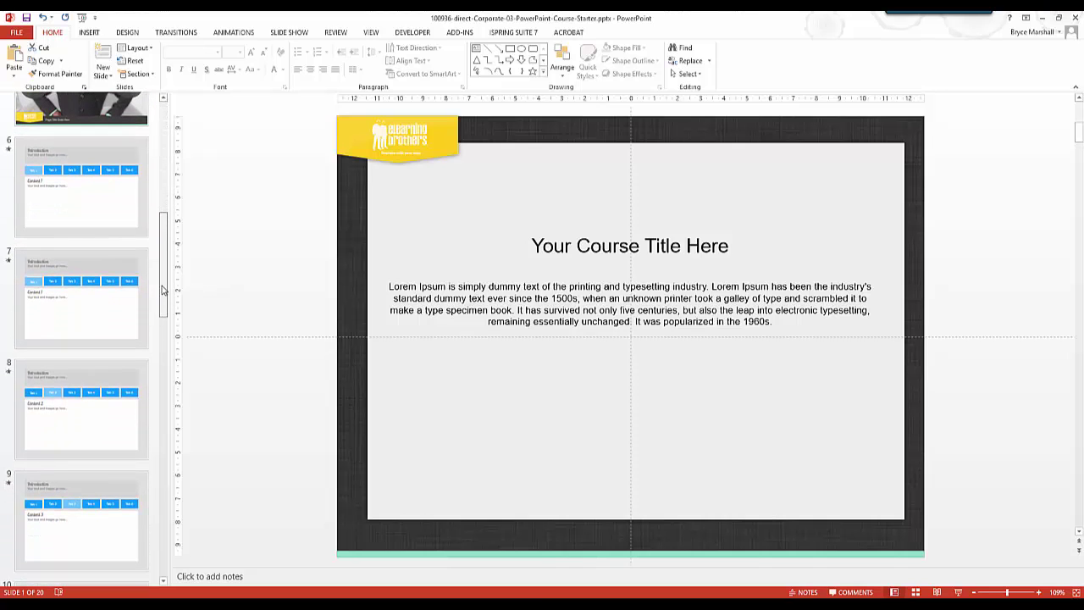
left_click(114, 228)
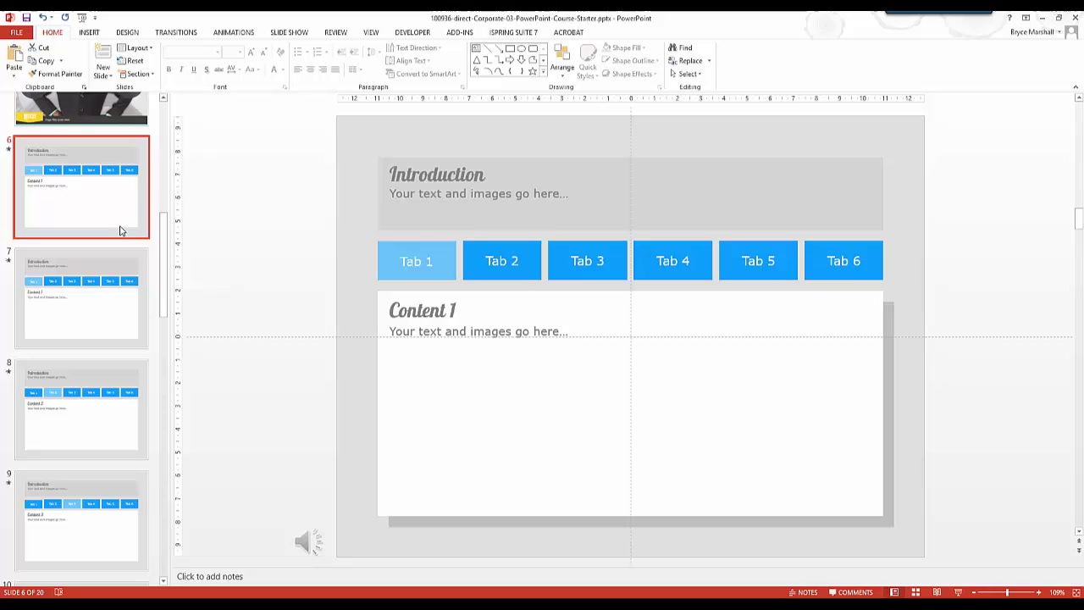
left_click(477, 326)
left_click(456, 310)
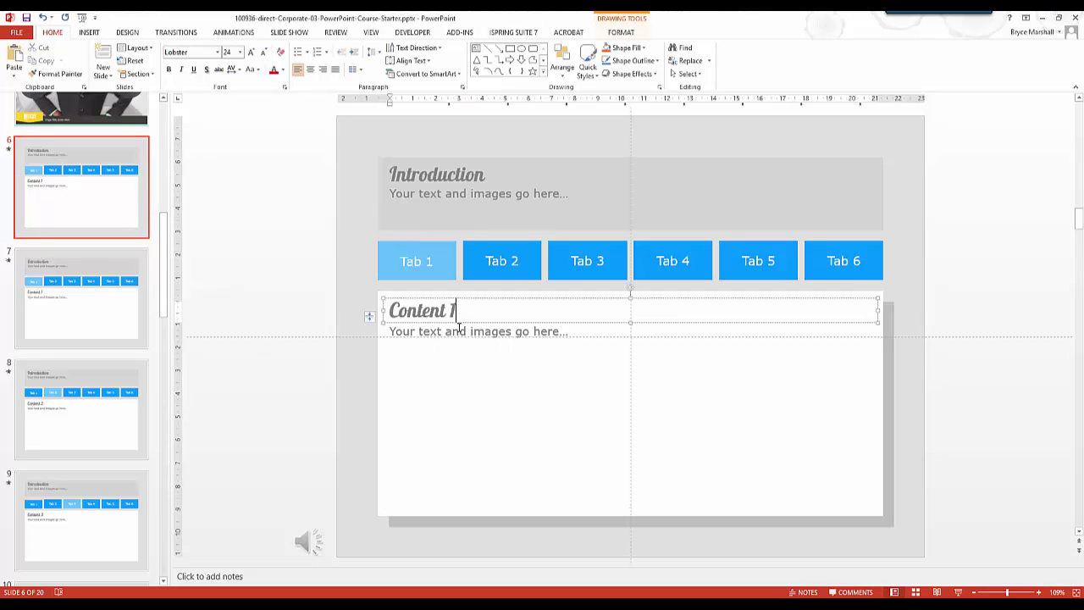
left_click(460, 328)
left_click(471, 180)
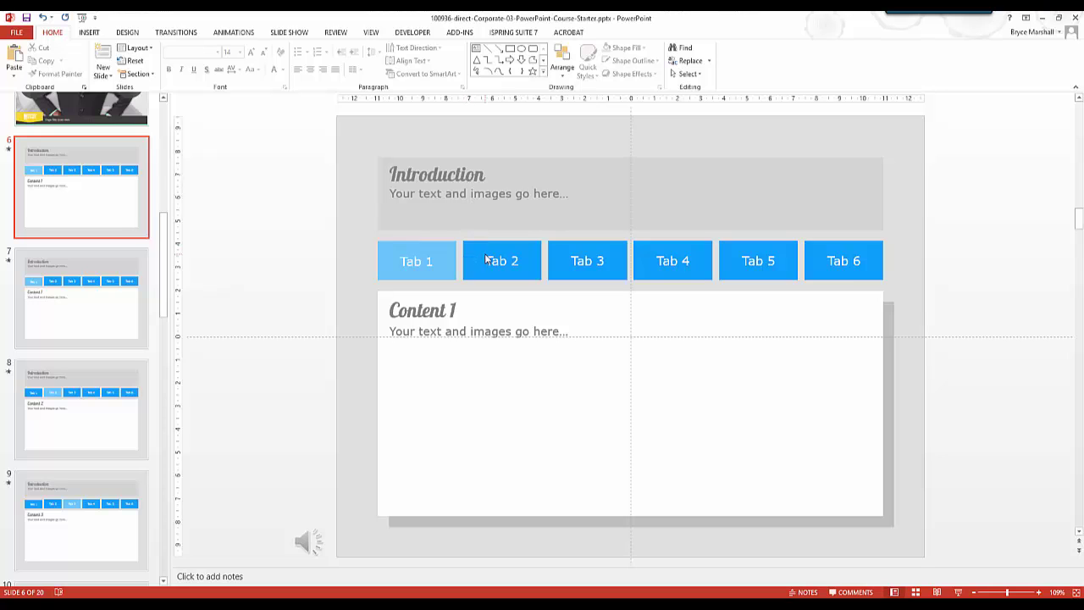
left_click(364, 37)
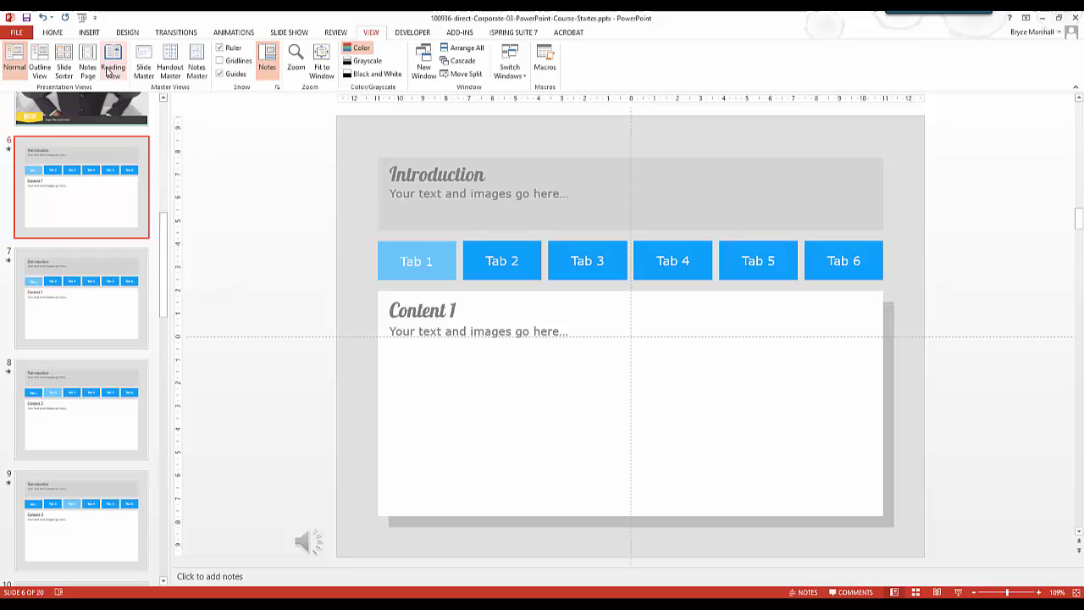
Step: Enter Slide Master view, settle on the Tab 1-highlighted layout, and select its Tab 2 button
left_click(145, 70)
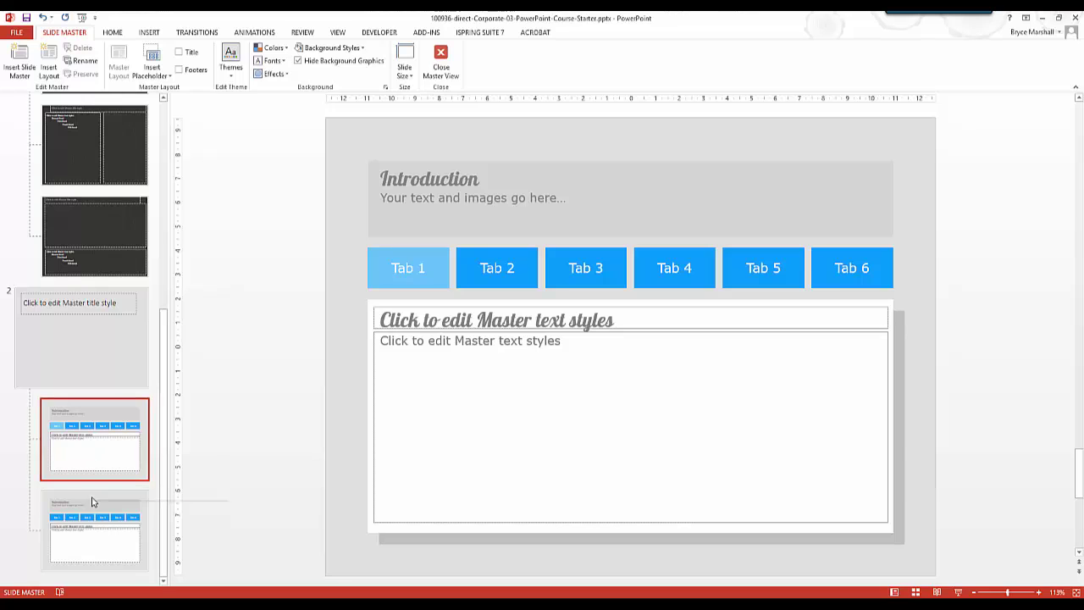
left_click(91, 529)
left_click(100, 455)
left_click(100, 508)
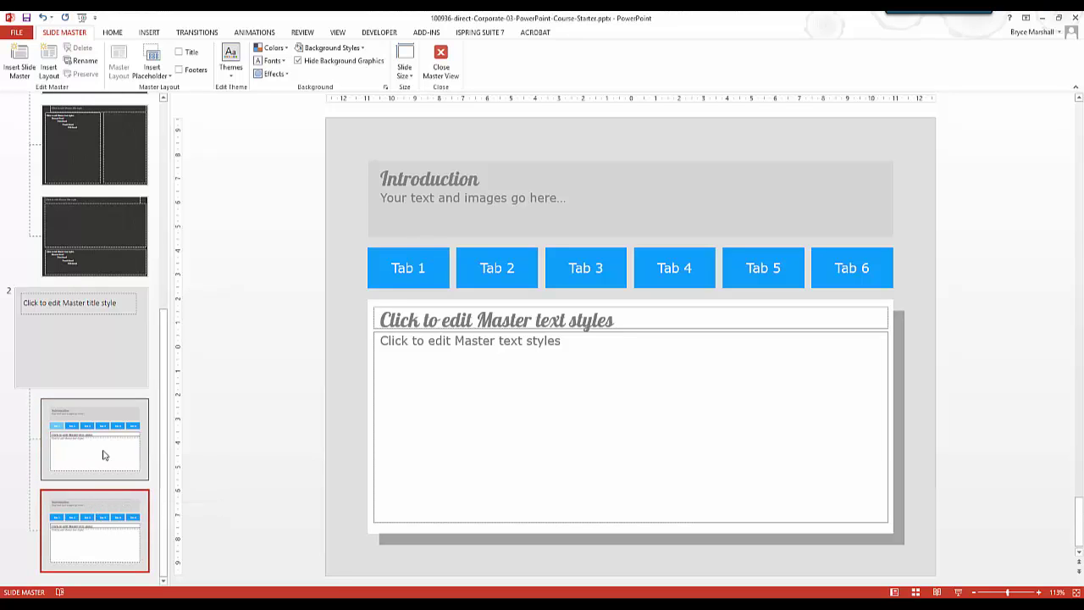
left_click(104, 447)
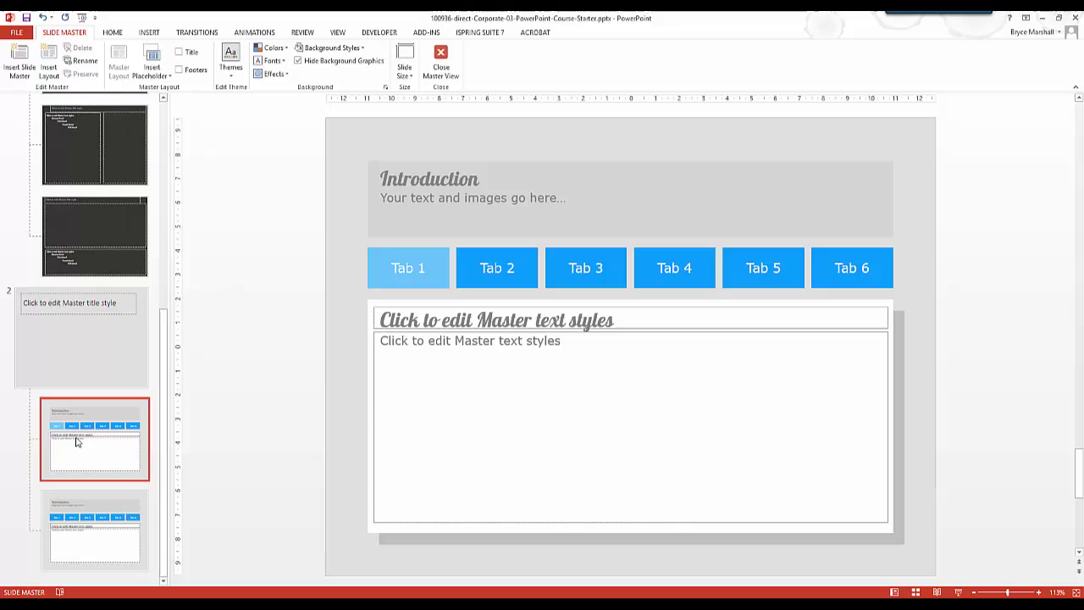
left_click(491, 255)
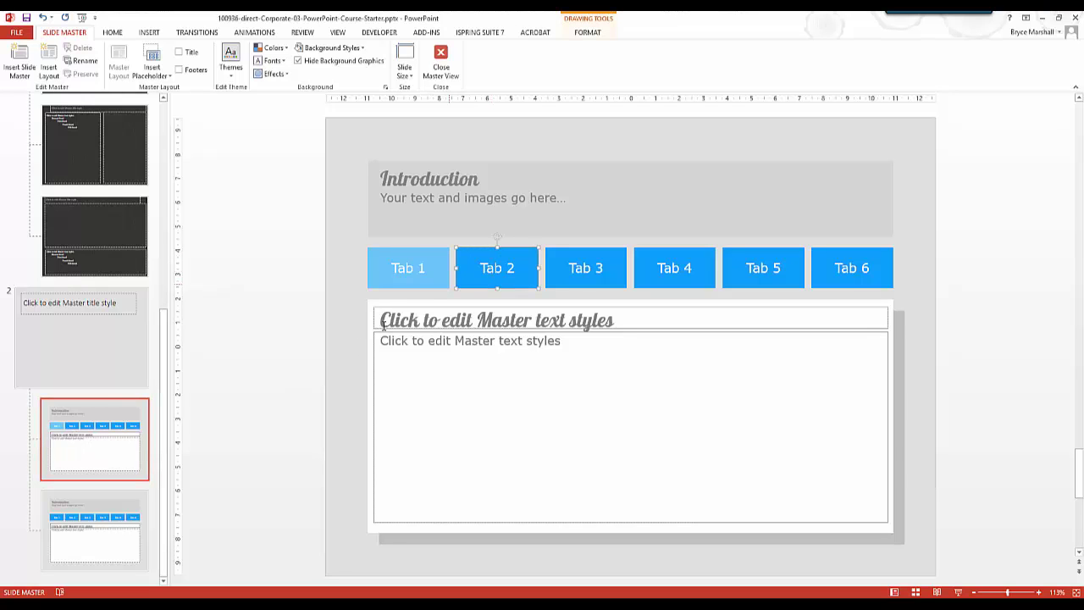
left_click(128, 523)
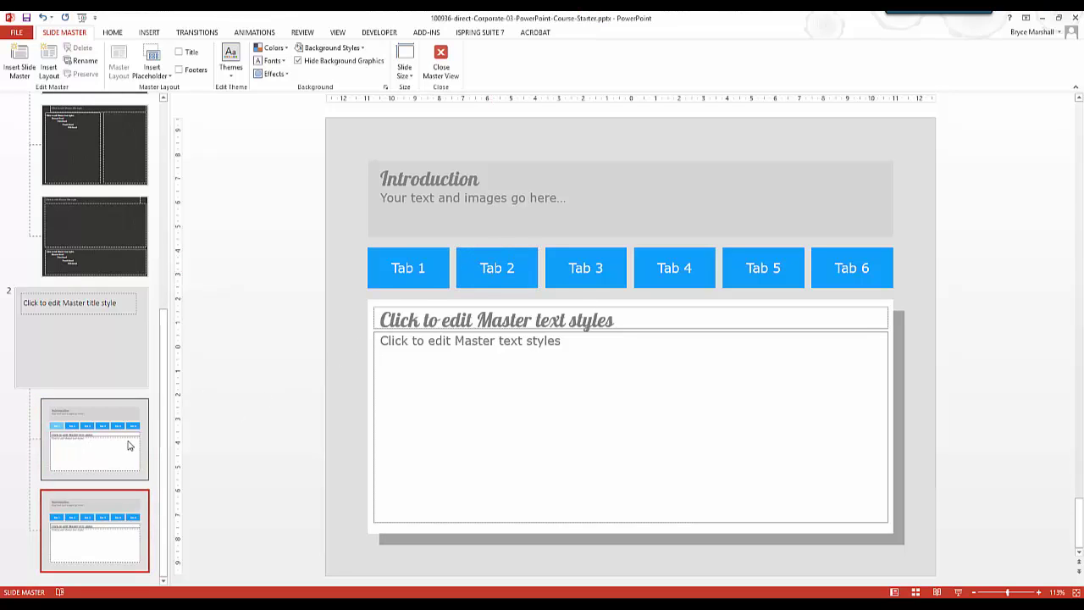
left_click(106, 447)
left_click(107, 542)
left_click(107, 442)
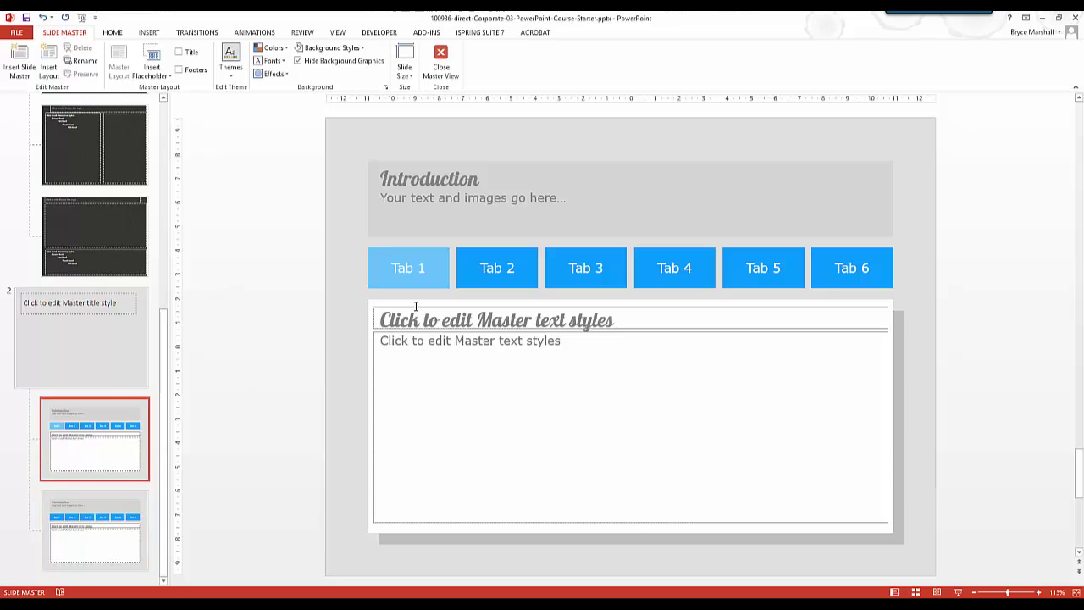
left_click(478, 261)
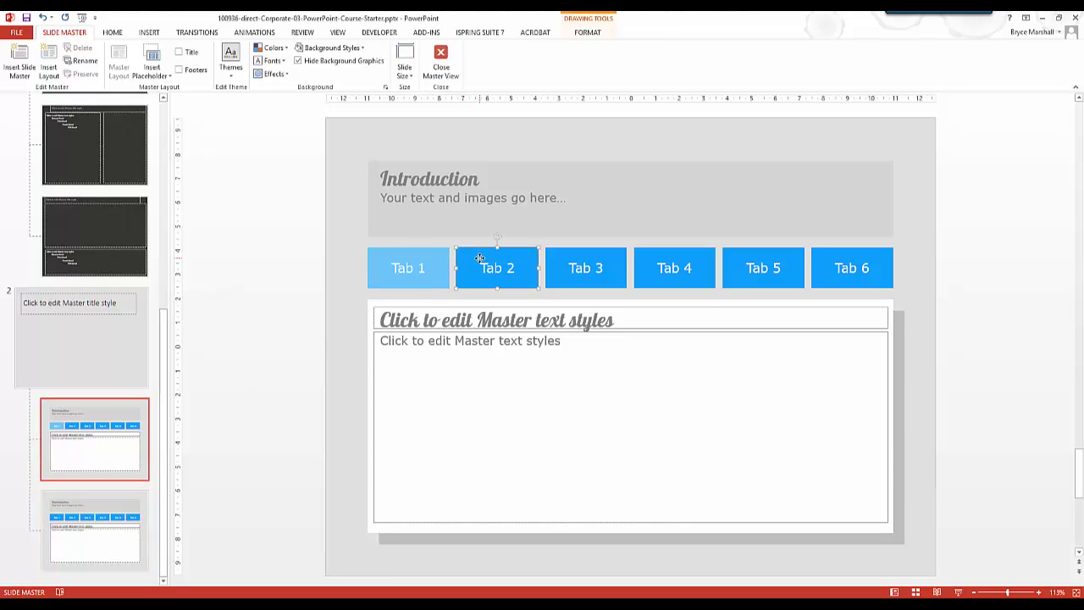
Step: Give the master's Tab 2 button a click action that hyperlinks to Slide 8
left_click(149, 32)
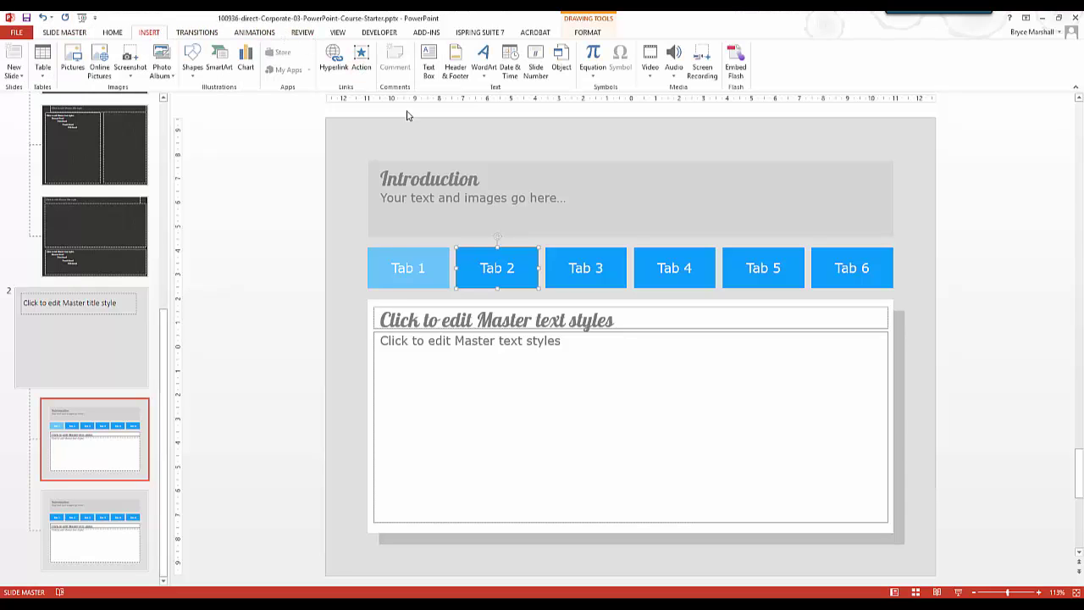
left_click(361, 61)
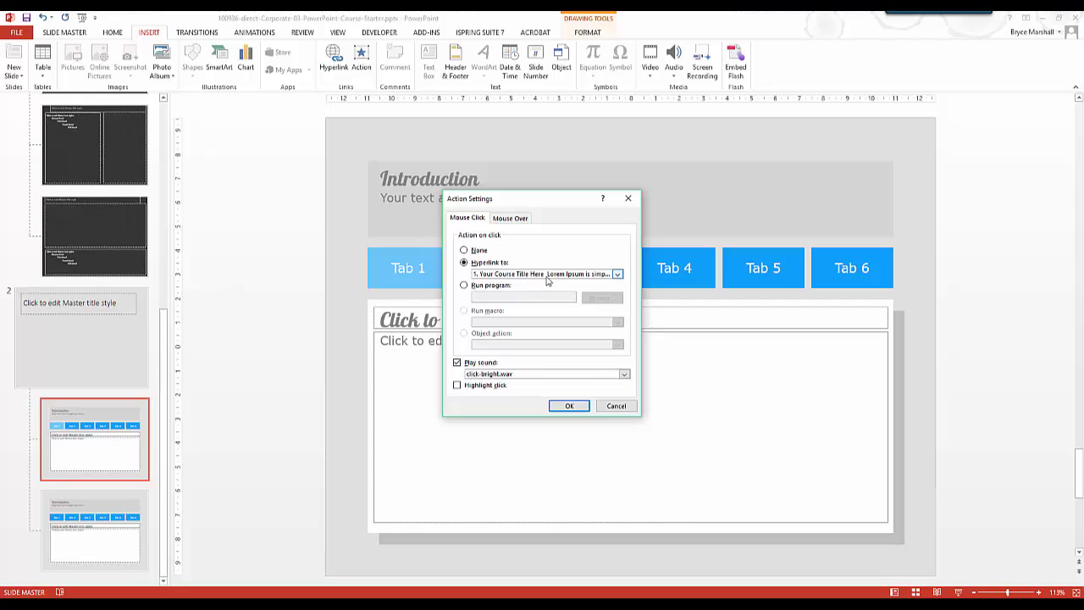
left_click(619, 276)
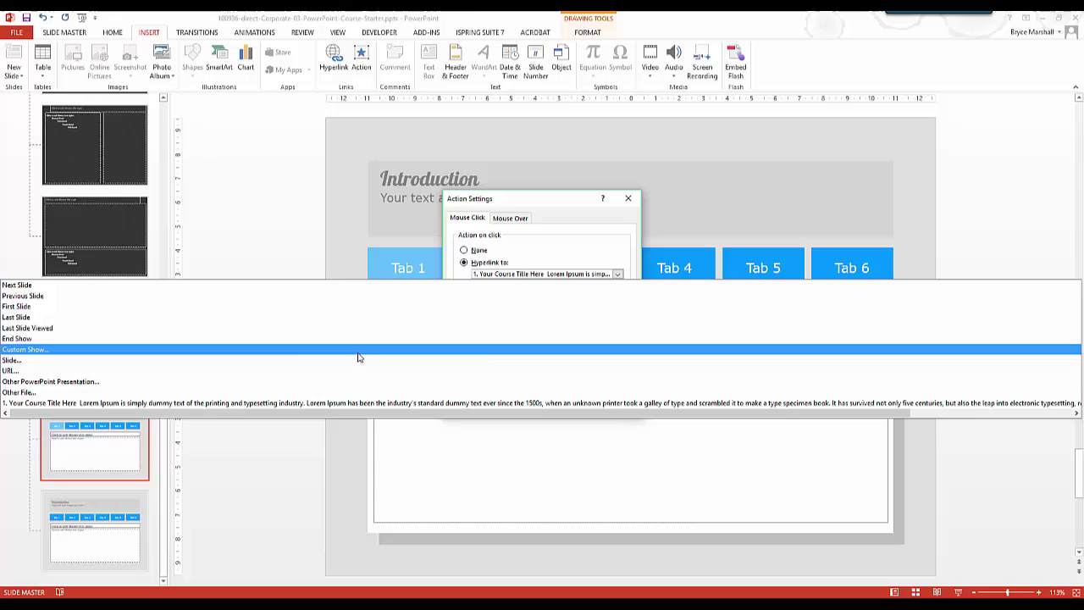
left_click(263, 360)
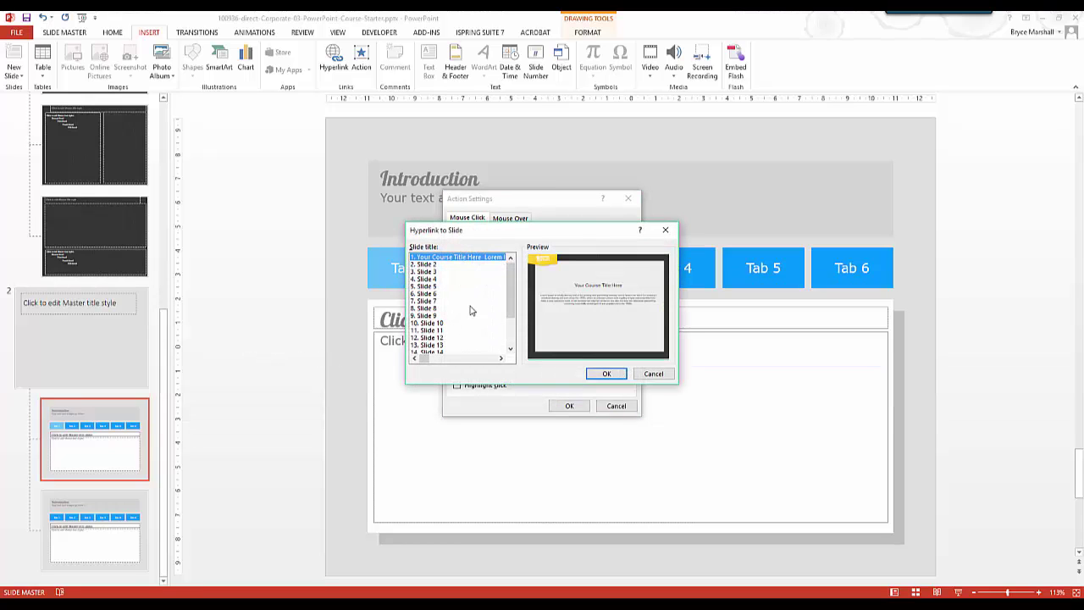
left_click_drag(506, 303, 505, 339)
scroll(440, 326, "up", 2)
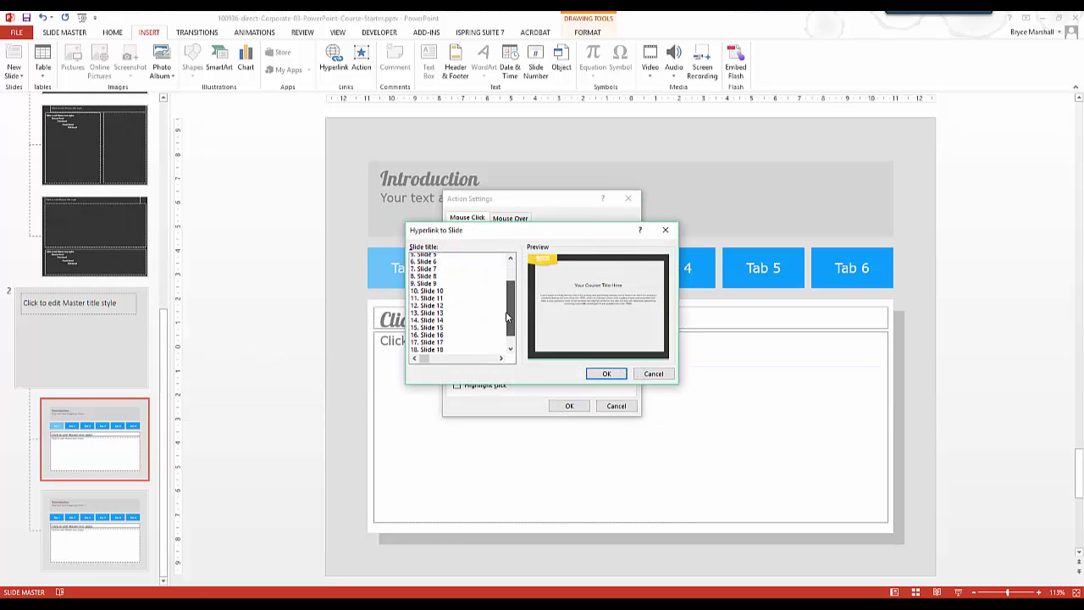
left_click(437, 299)
left_click(438, 292)
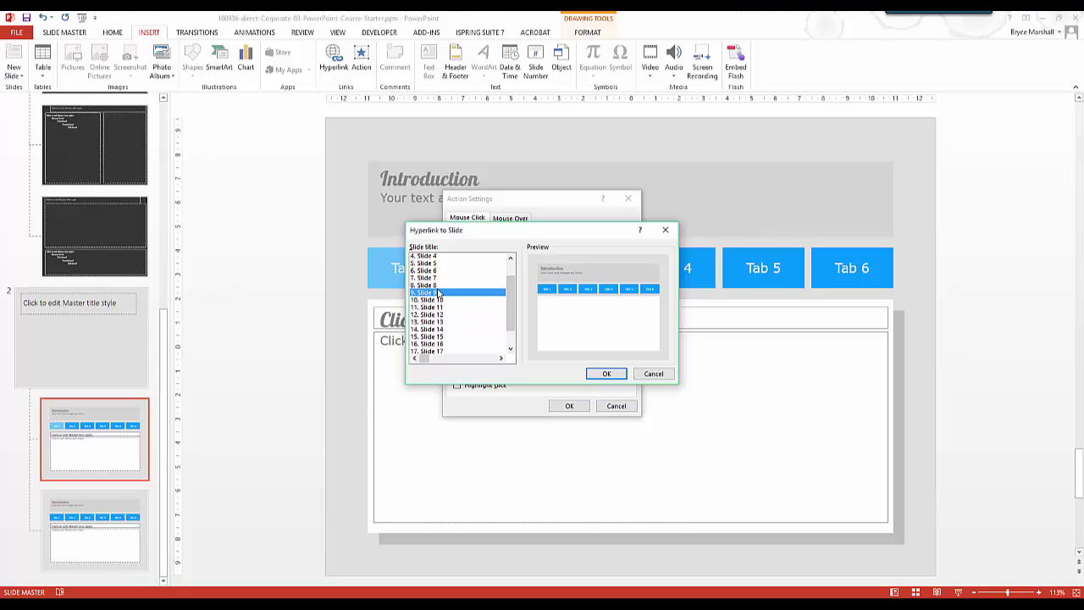
left_click(438, 286)
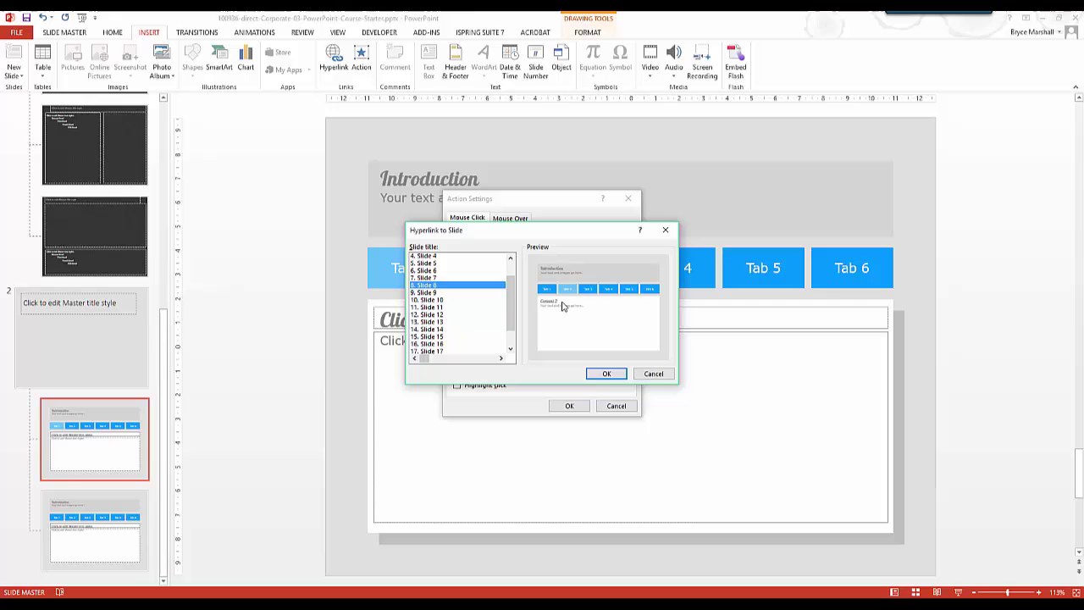
left_click(604, 373)
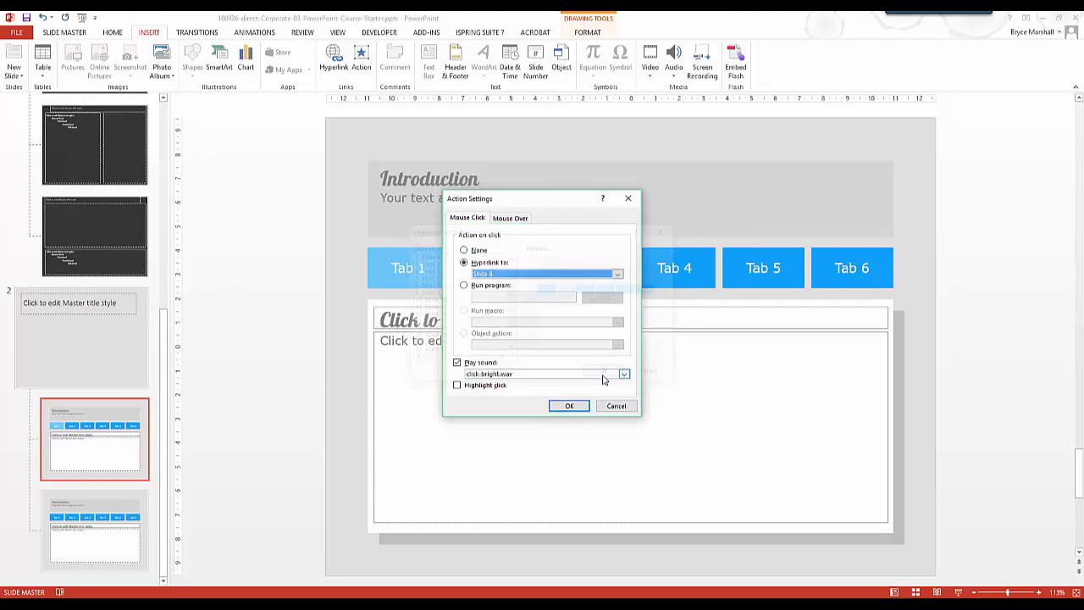
left_click(569, 406)
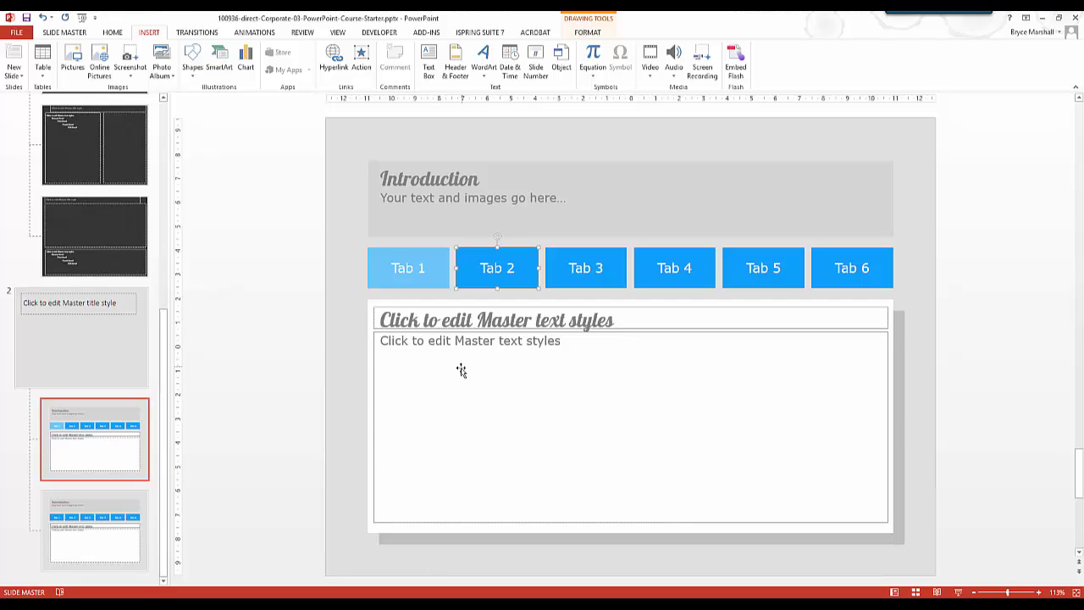
Step: Select the whole Tab 3 button shape, not its label text, on the master layout
left_click(567, 268)
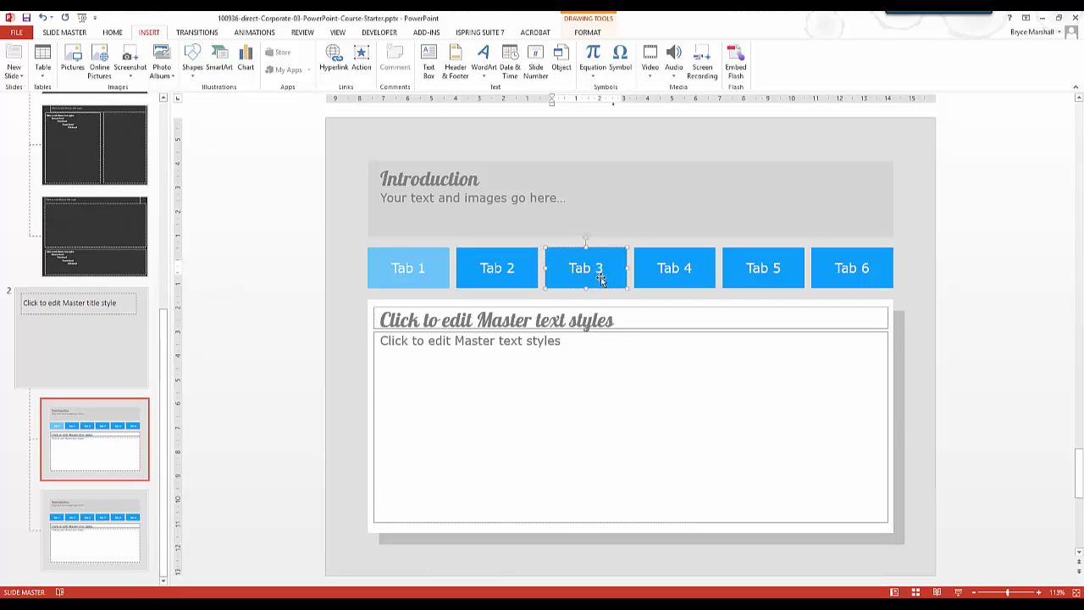
left_click(586, 264)
left_click(362, 61)
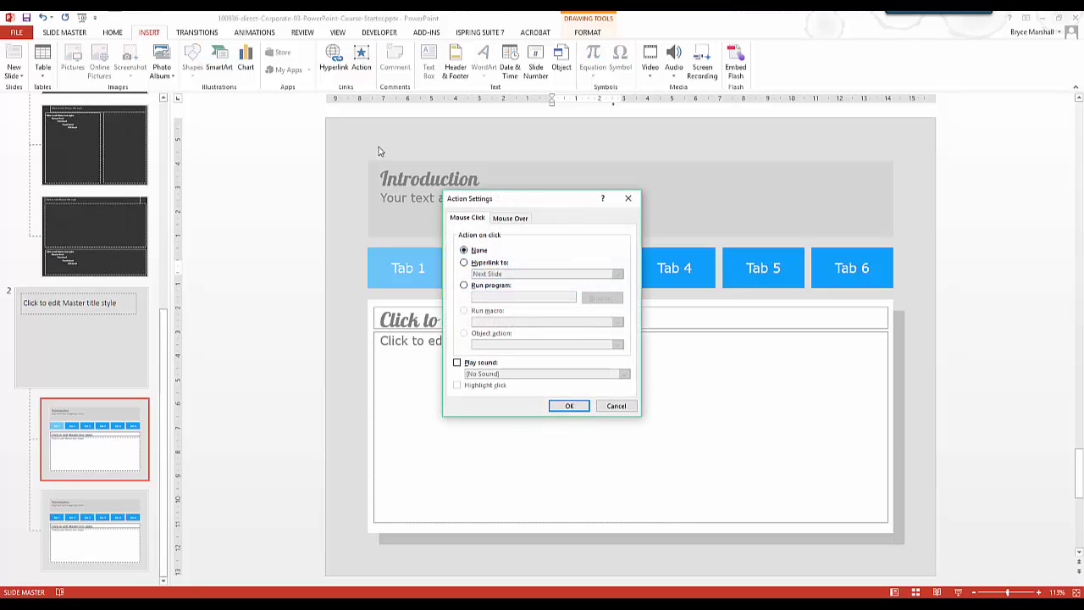
left_click(616, 405)
left_click(297, 258)
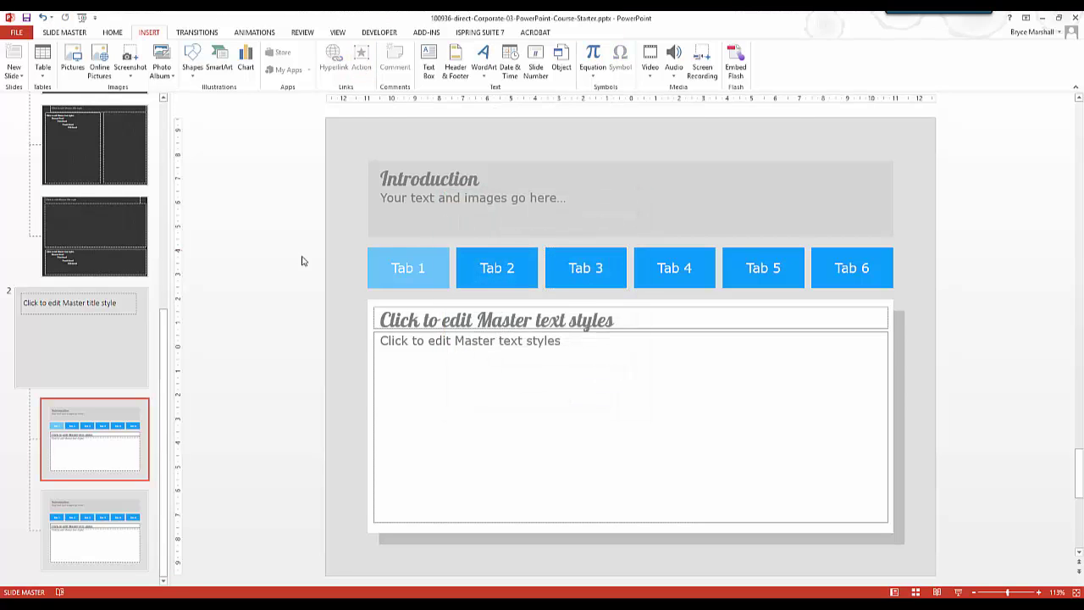
left_click(554, 253)
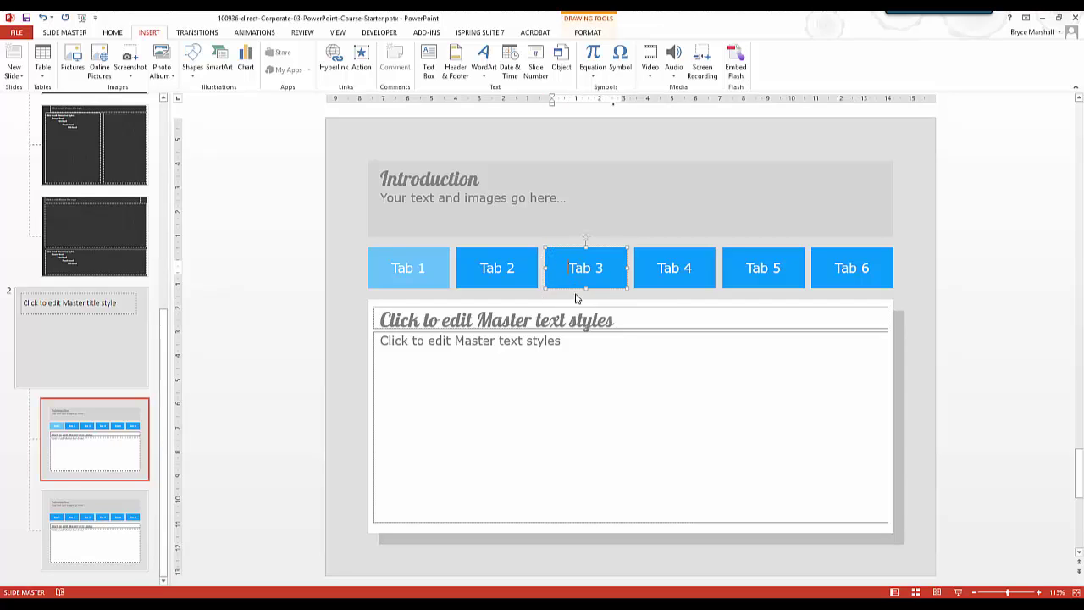
left_click(329, 281)
left_click(562, 250)
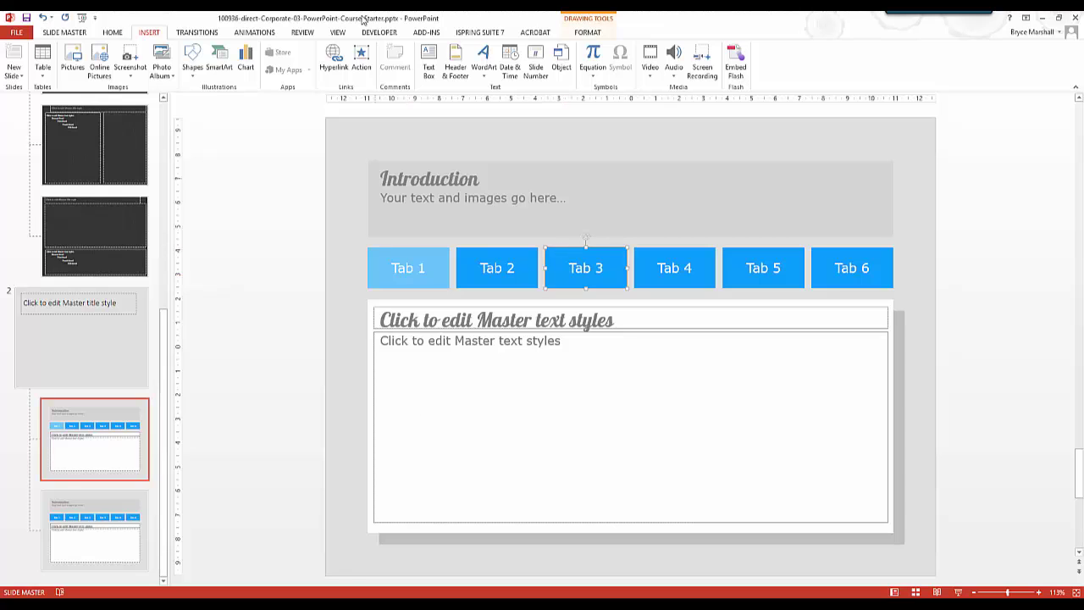
Step: Hyperlink the master's Tab 3 button to Slide 9 through Action Settings
left_click(361, 58)
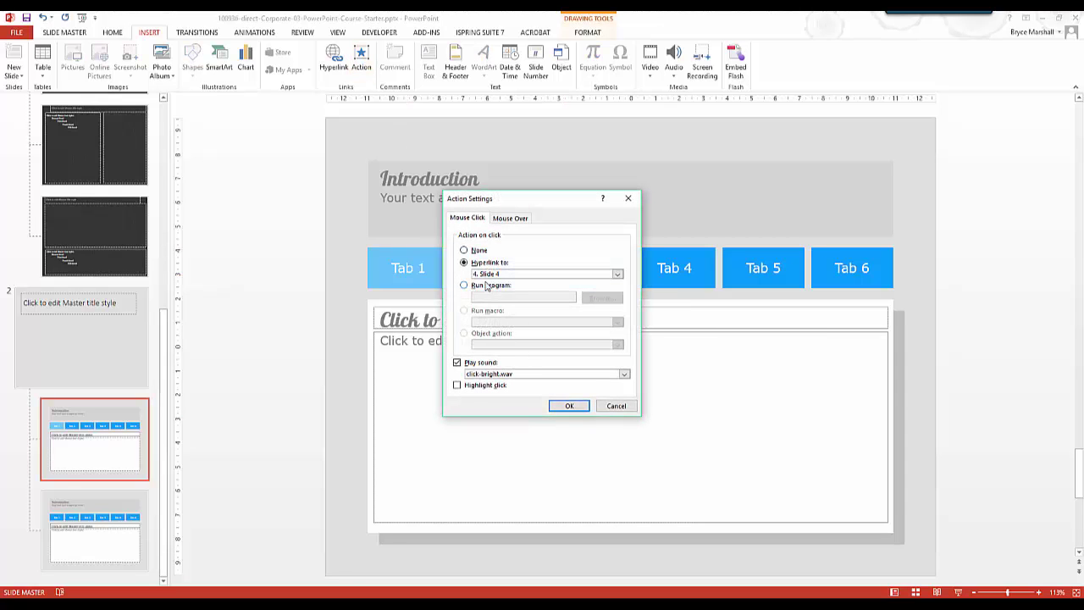
left_click(618, 276)
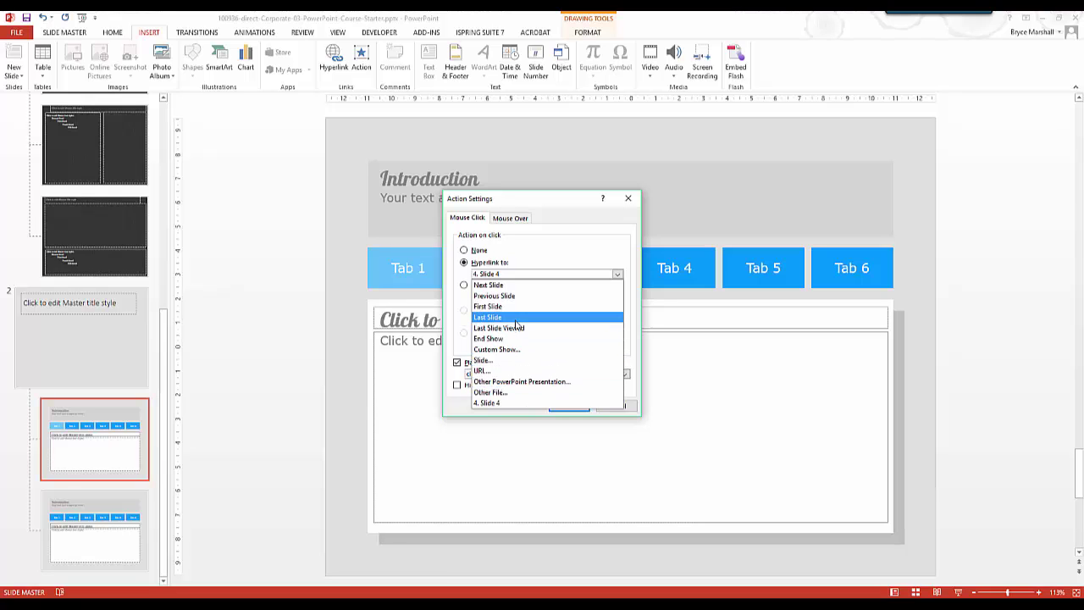
left_click(511, 361)
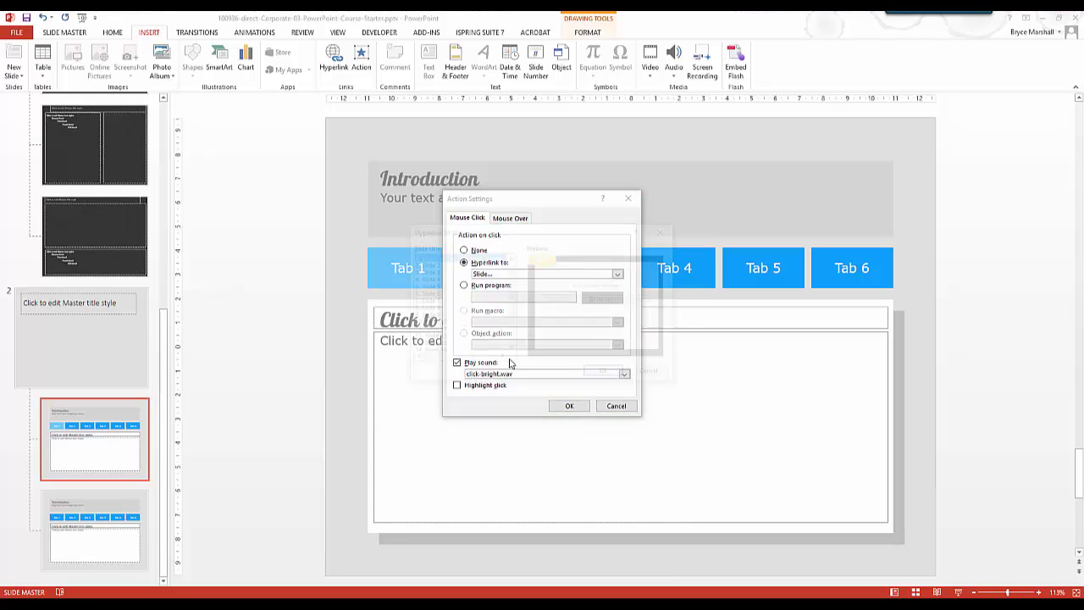
left_click(432, 315)
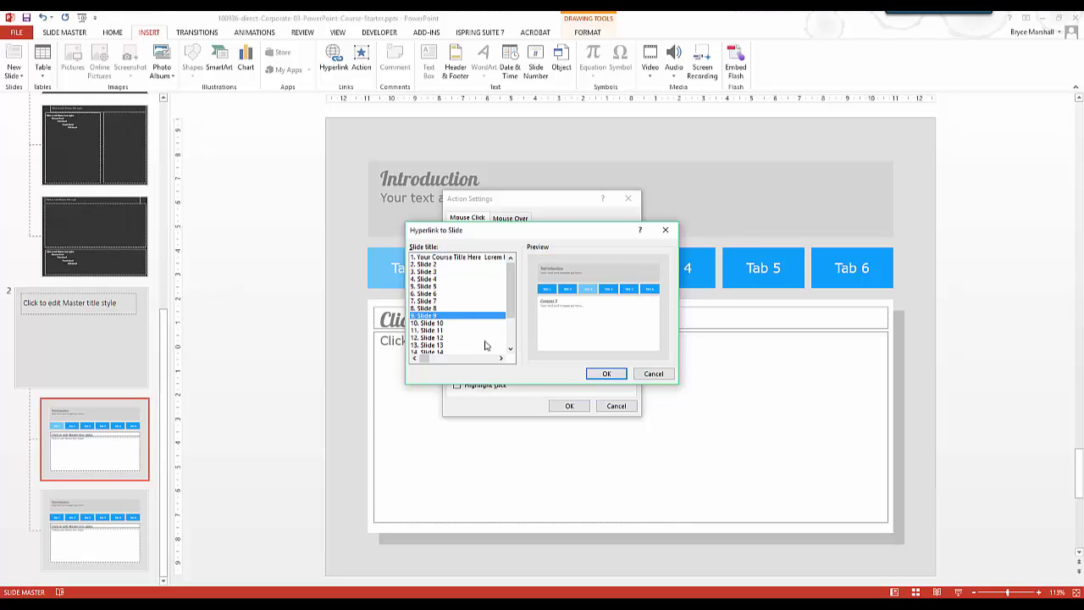
left_click(609, 374)
left_click(576, 405)
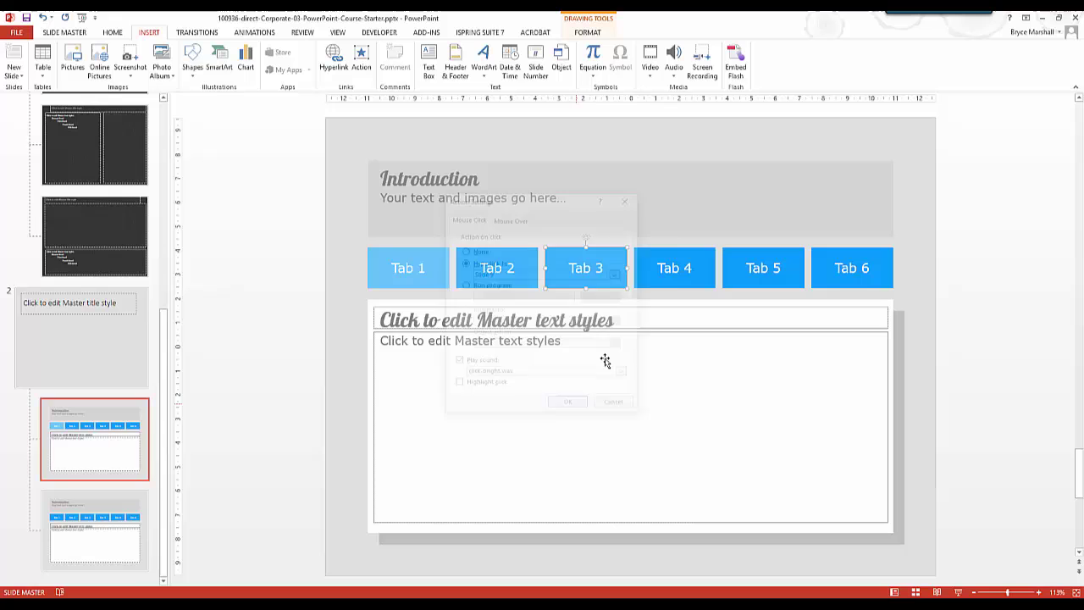
Step: Hyperlink the master's Tab 4 button to Slide 10 through Action Settings
left_click(637, 249)
left_click(361, 63)
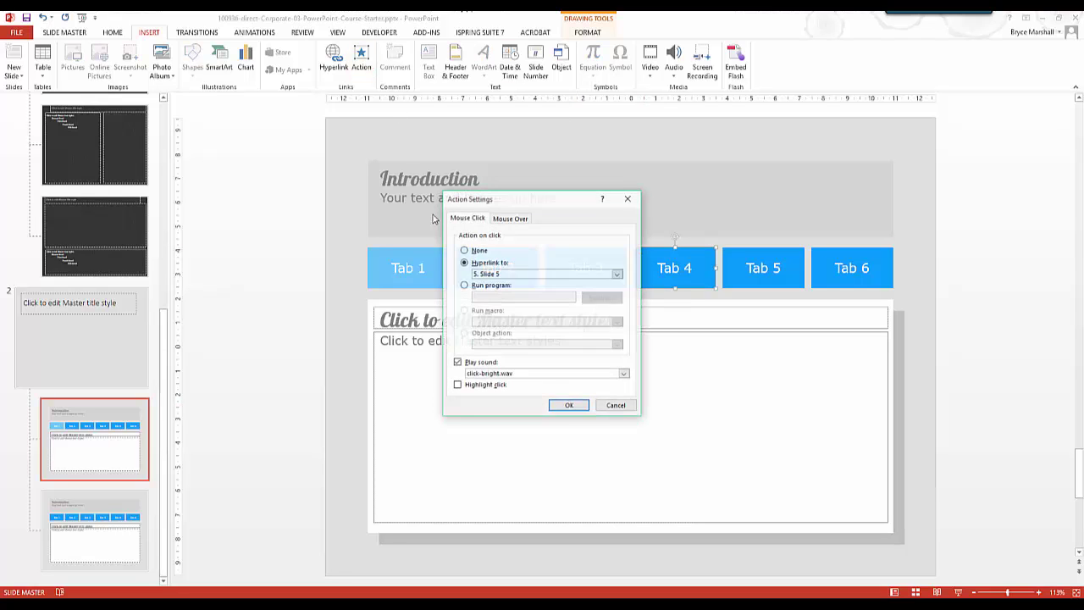
left_click(617, 273)
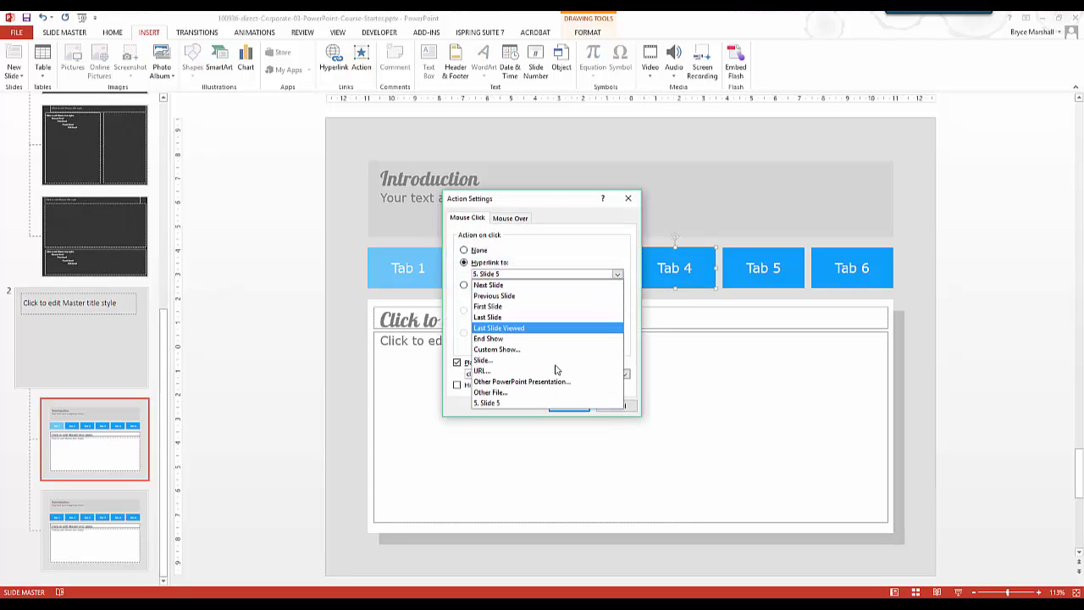
left_click(512, 360)
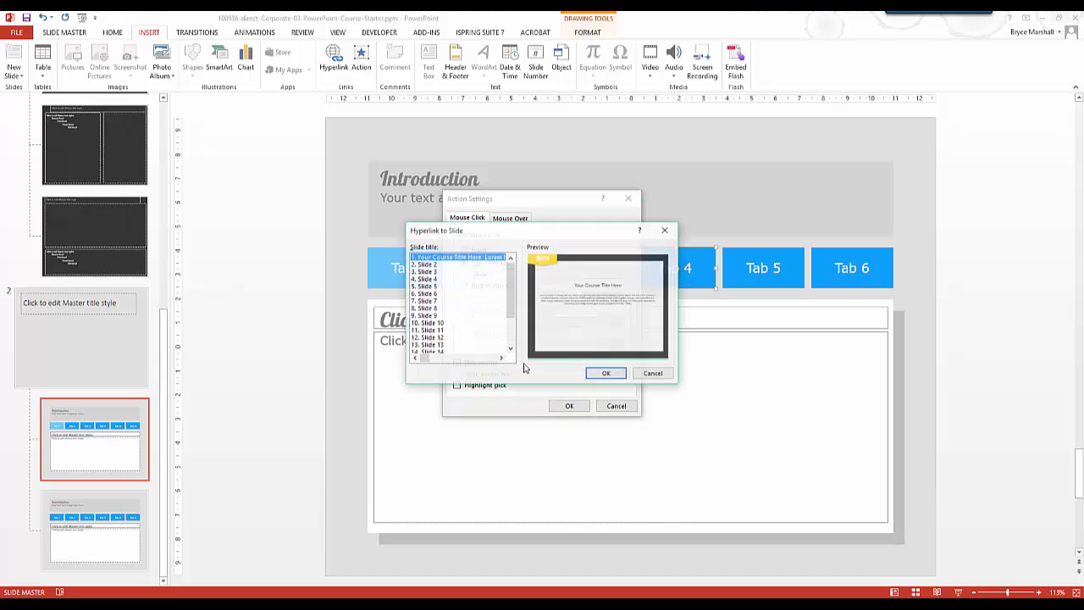
left_click(442, 325)
left_click(597, 377)
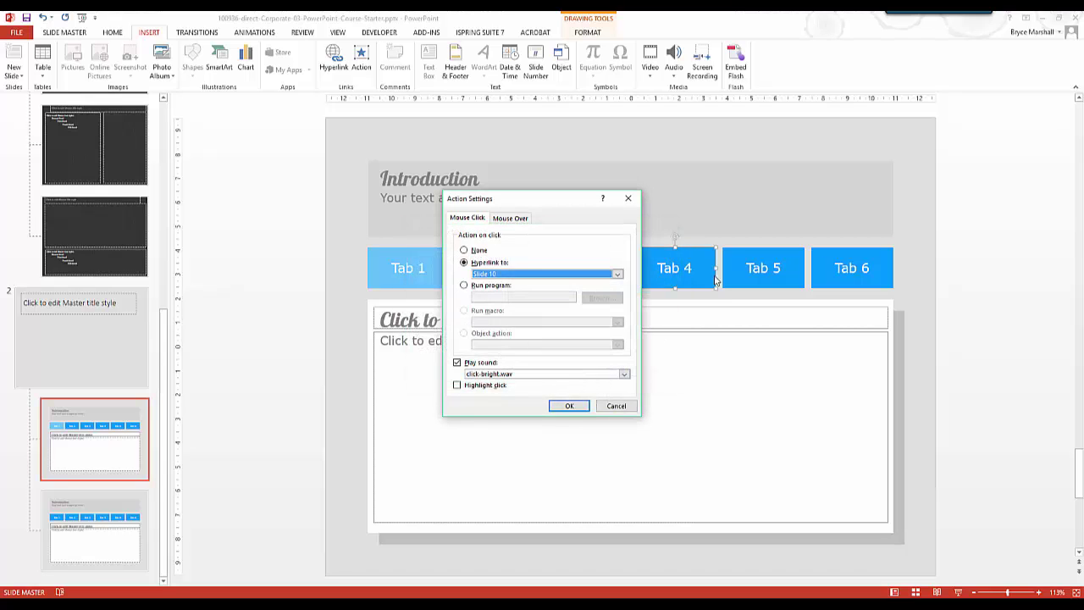
left_click(569, 405)
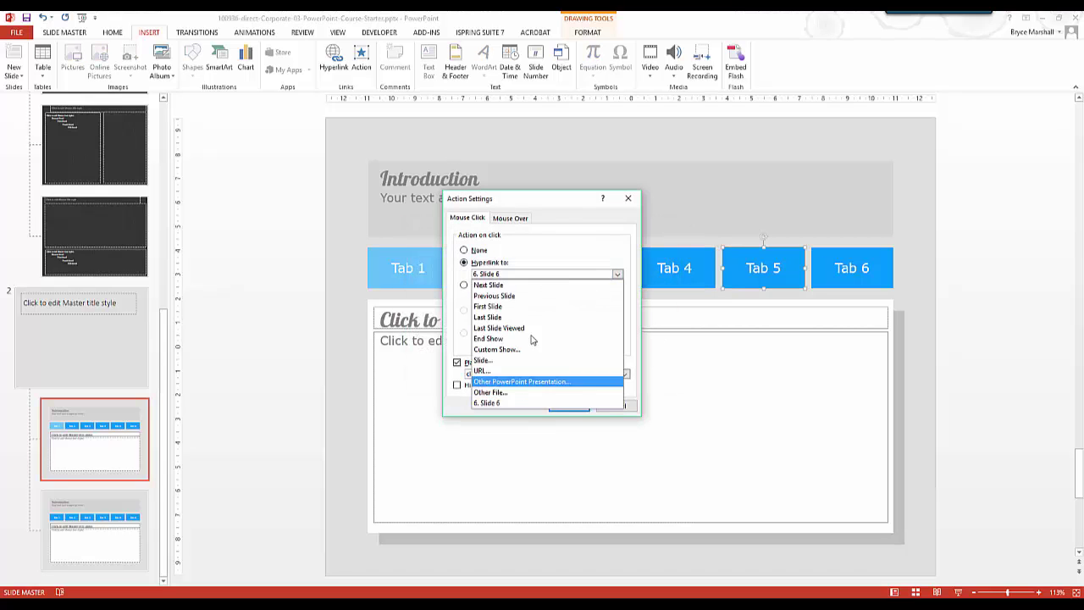
Step: On the first master tabs layout, link Tab 5 to Slide 11 and Tab 6 to Slide 12
left_click(512, 360)
left_click(442, 331)
left_click(606, 373)
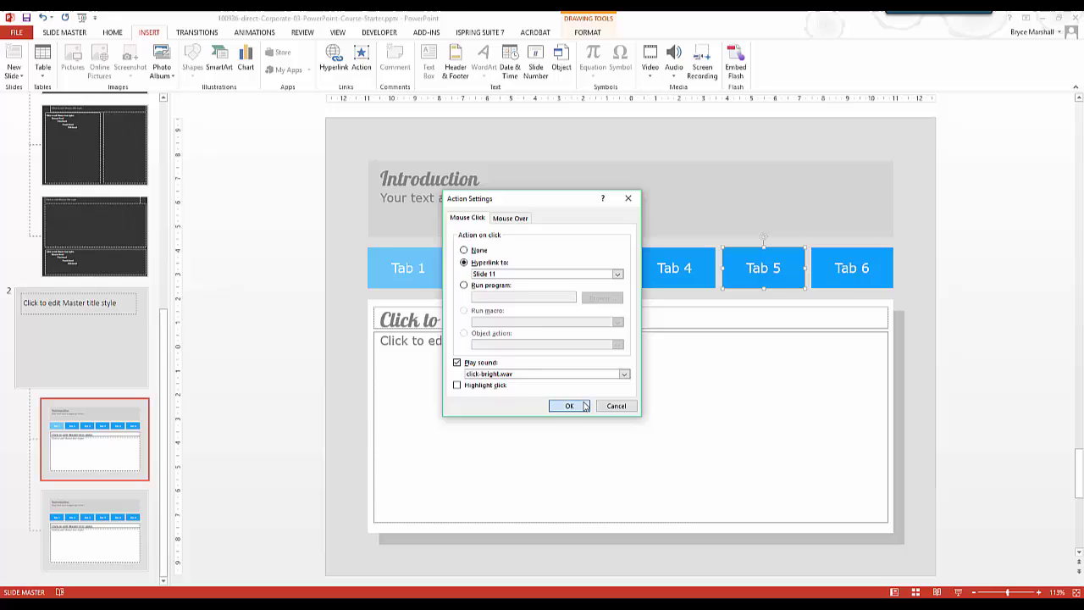
left_click(570, 406)
left_click(851, 267)
left_click(361, 60)
left_click(617, 274)
left_click(503, 363)
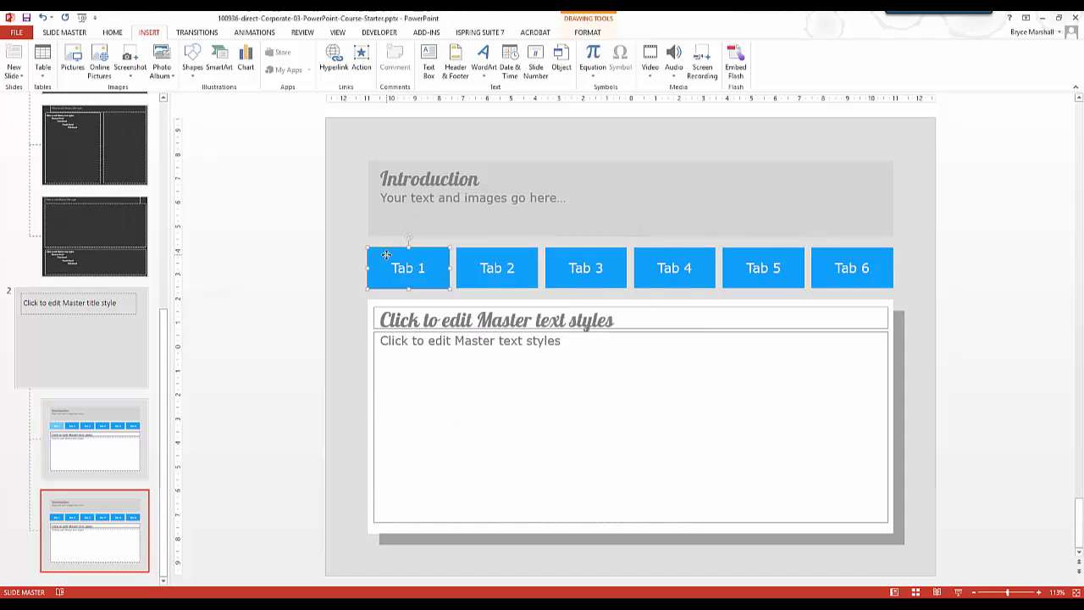
Step: On the second tabs layout, give Tab 1 a hyperlink action to Slide 7
left_click(361, 61)
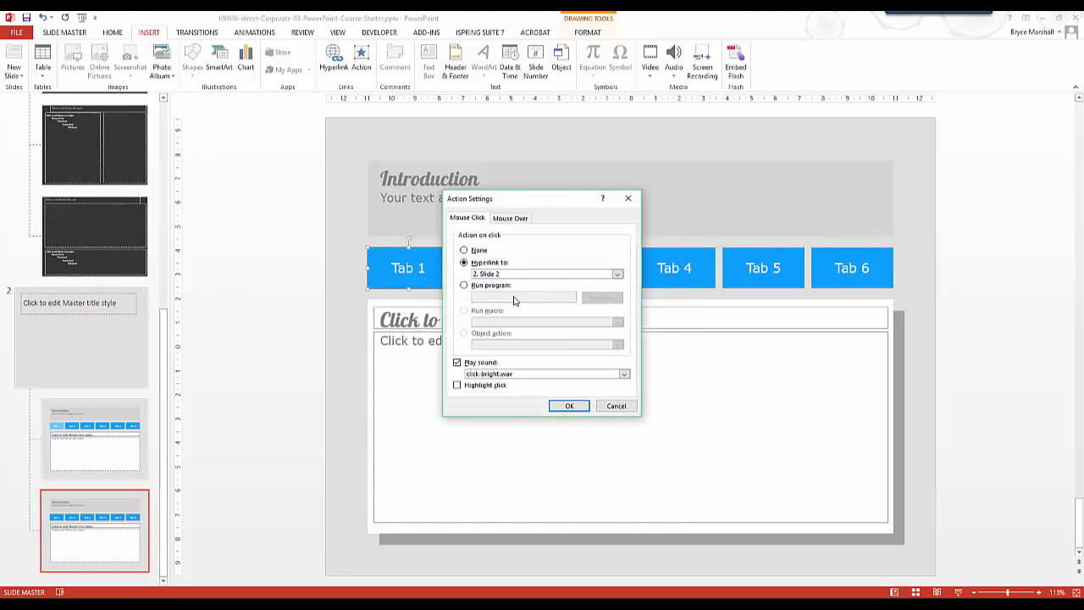
left_click(617, 274)
left_click(503, 360)
left_click(436, 309)
left_click(428, 301)
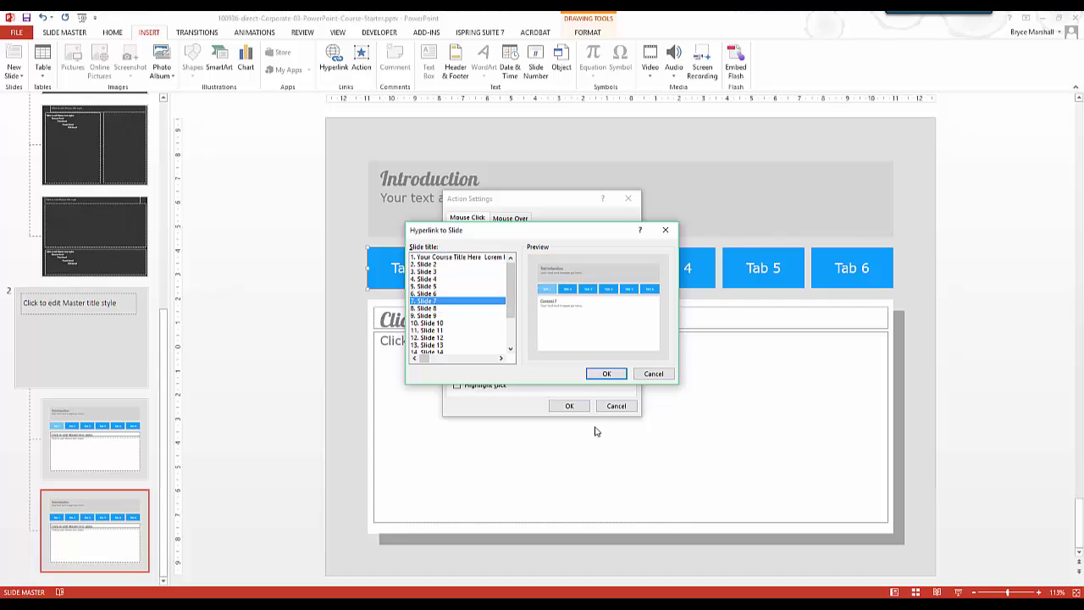
left_click(607, 373)
left_click(569, 406)
Step: Hyperlink the second layout's Tabs 2 and 3 to their content slides, Tab 3 to Slide 9
left_click(360, 61)
left_click(523, 273)
left_click(194, 360)
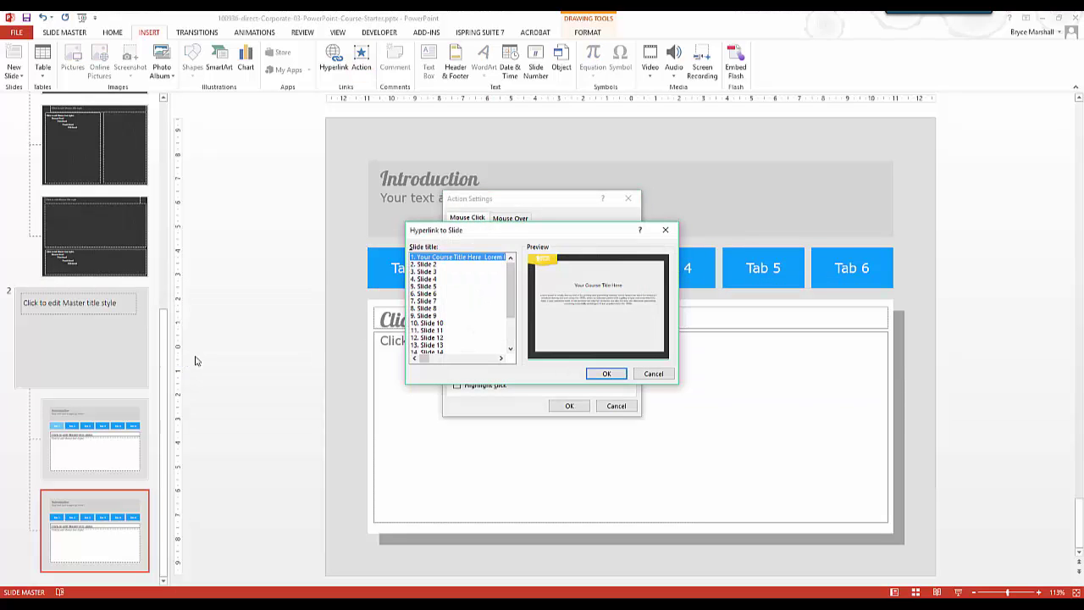
left_click(424, 309)
left_click(606, 373)
left_click(569, 406)
left_click(361, 61)
left_click(564, 274)
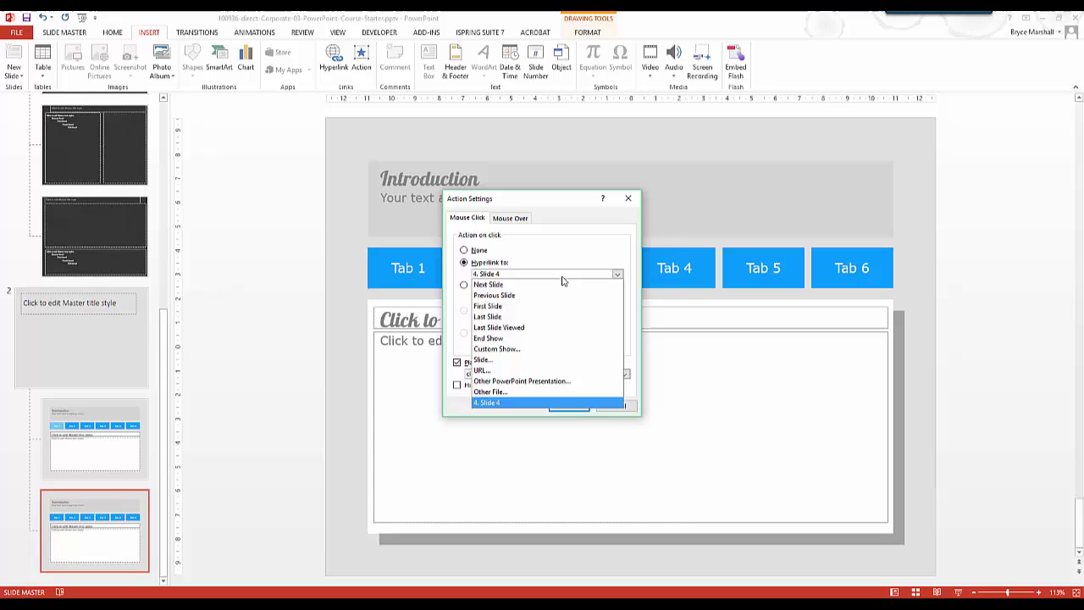
left_click(459, 360)
left_click(424, 315)
left_click(606, 373)
left_click(569, 405)
Step: Link the second layout's Tab 4 button to its content slide
left_click(669, 268)
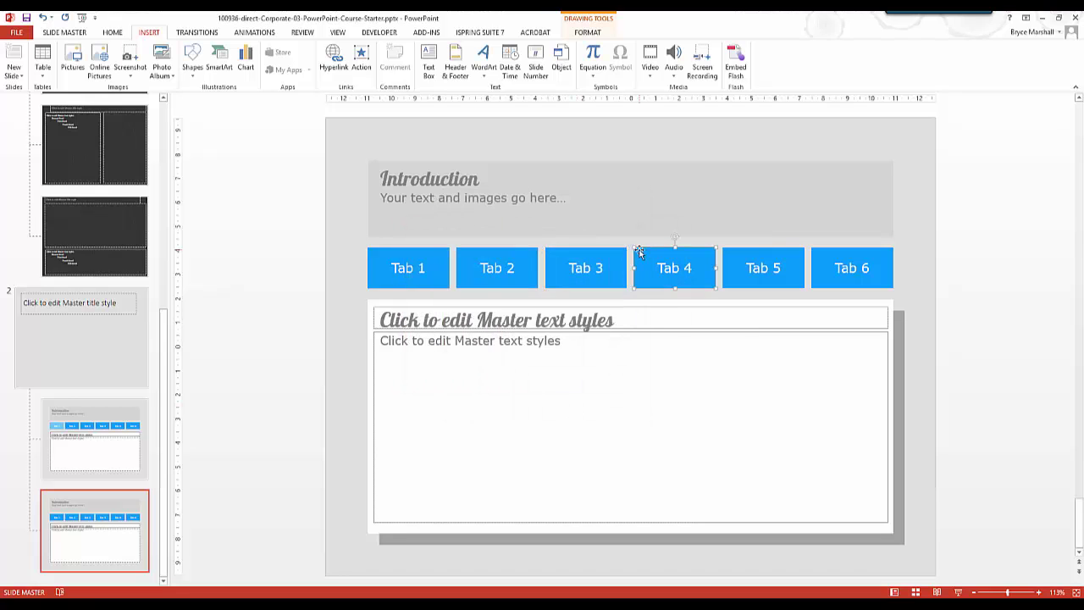
left_click(361, 61)
left_click(564, 274)
left_click(460, 360)
left_click(427, 323)
Step: Give the second layout's Tab 5 a hyperlink action to Slide 10
left_click(607, 373)
left_click(569, 406)
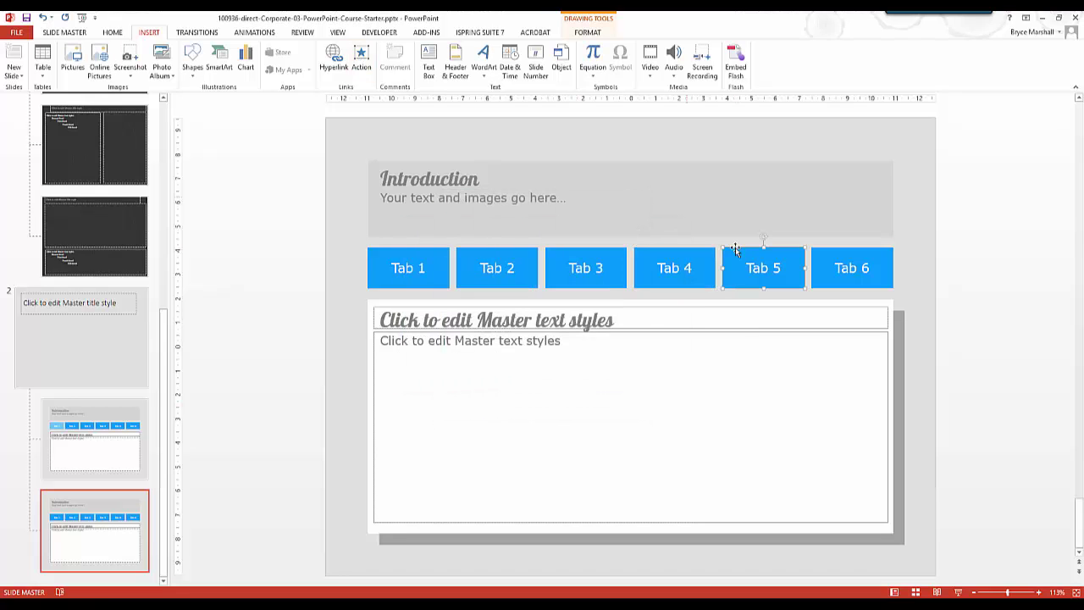
left_click(763, 268)
left_click(361, 61)
left_click(564, 274)
left_click(481, 370)
left_click(622, 322)
left_click(564, 273)
Step: Hyperlink the second layout's Tab 6 button to its content slide
left_click(483, 360)
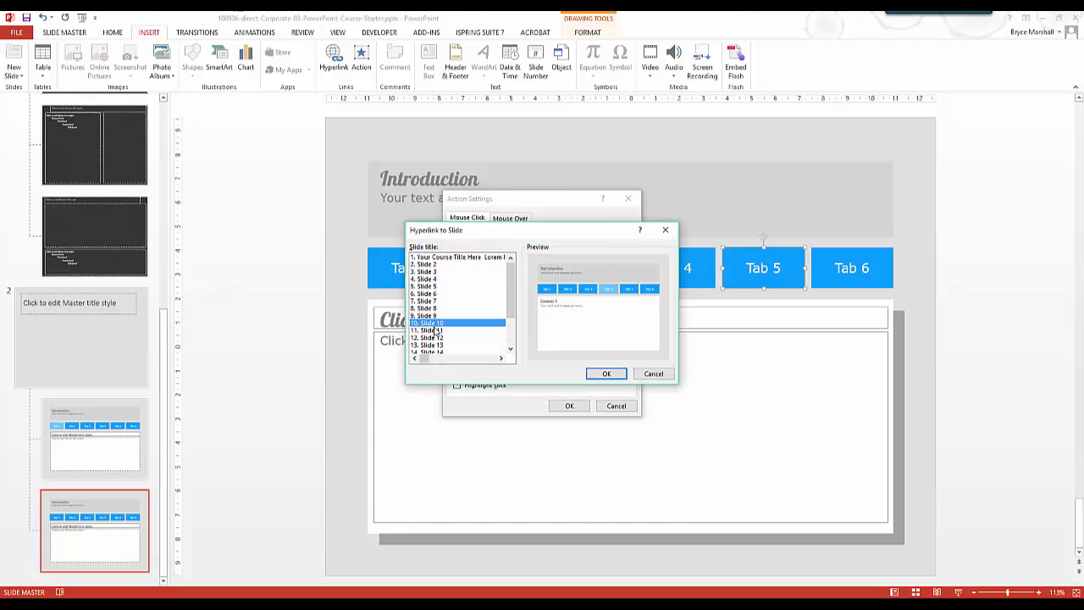
left_click(428, 332)
left_click(606, 373)
left_click(570, 406)
left_click(852, 268)
left_click(360, 61)
left_click(542, 276)
left_click(482, 360)
left_click(428, 343)
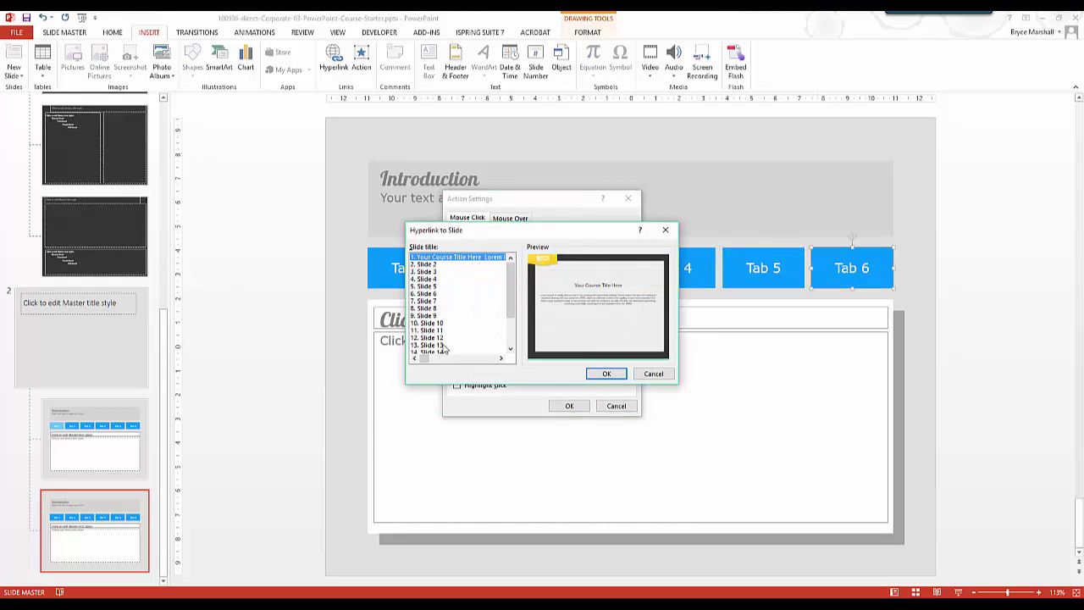
left_click(607, 373)
left_click(569, 406)
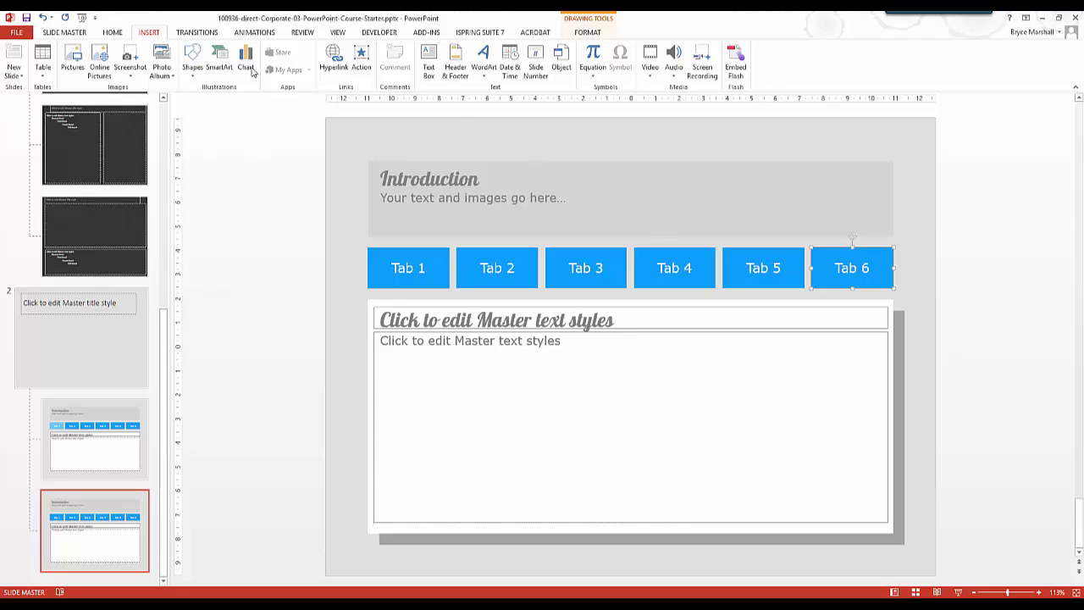
Step: Close Master View and start the slide show from slide 6
left_click(83, 35)
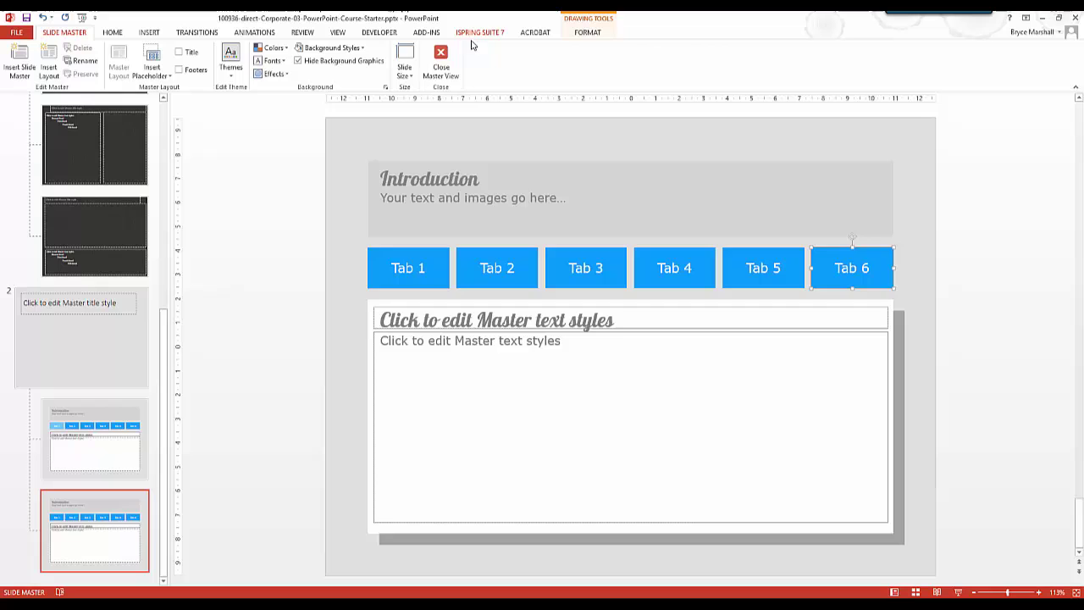
left_click(441, 58)
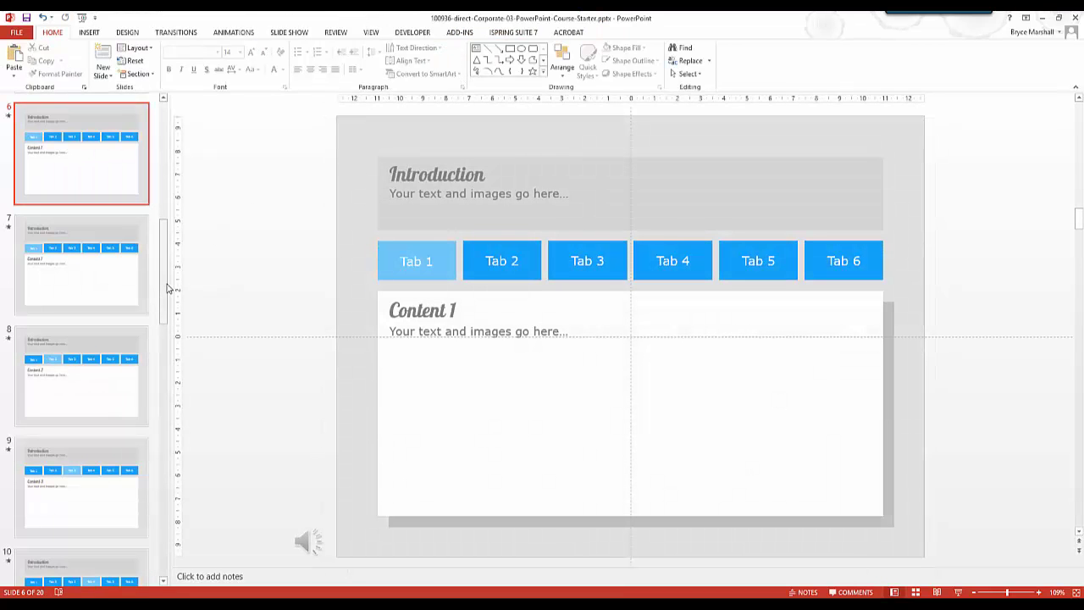
scroll(166, 296, "up", 1)
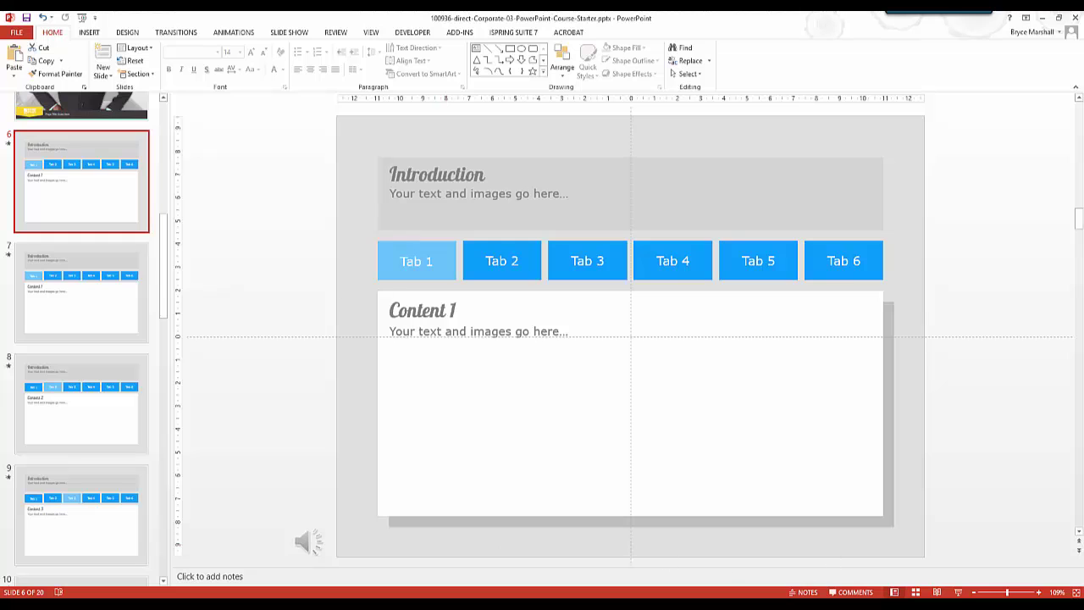
left_click(958, 591)
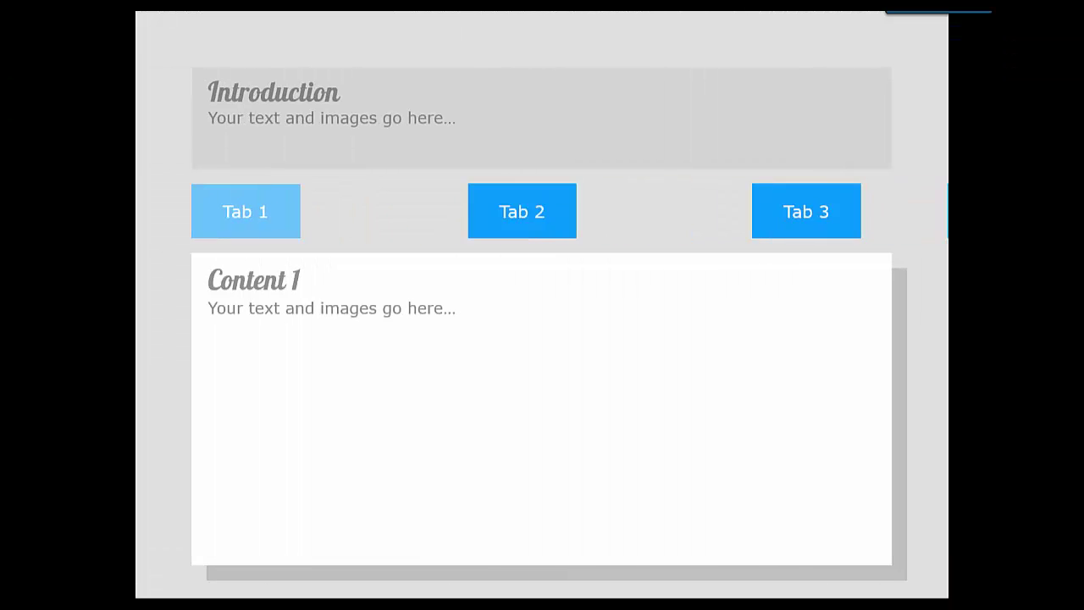
Step: Click Tabs 2 through 6 in the slide show to verify each jumps to its content, ending on Content 6
left_click(377, 220)
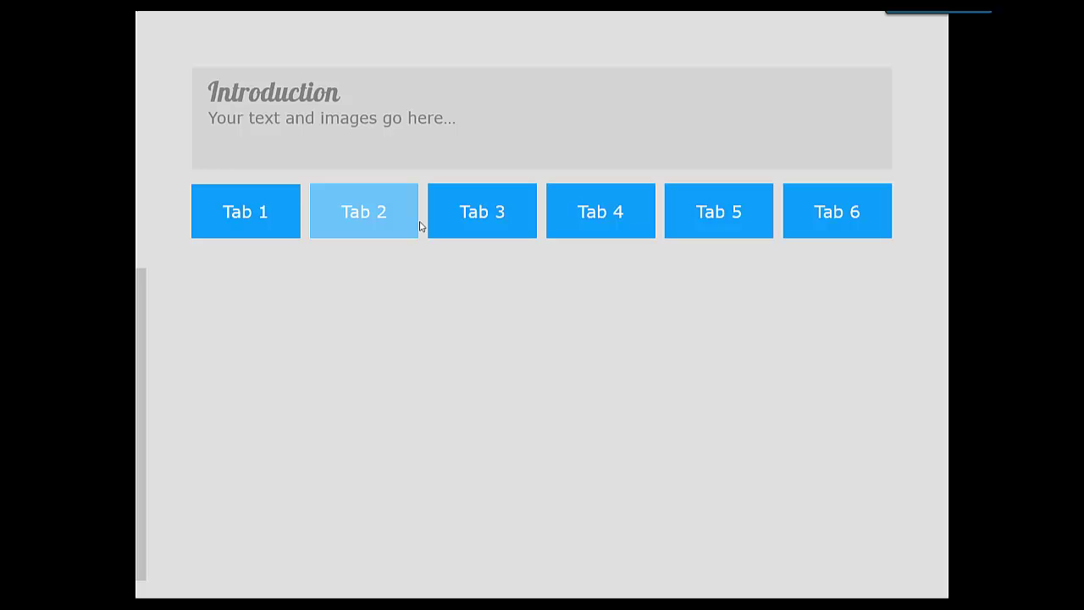
left_click(462, 219)
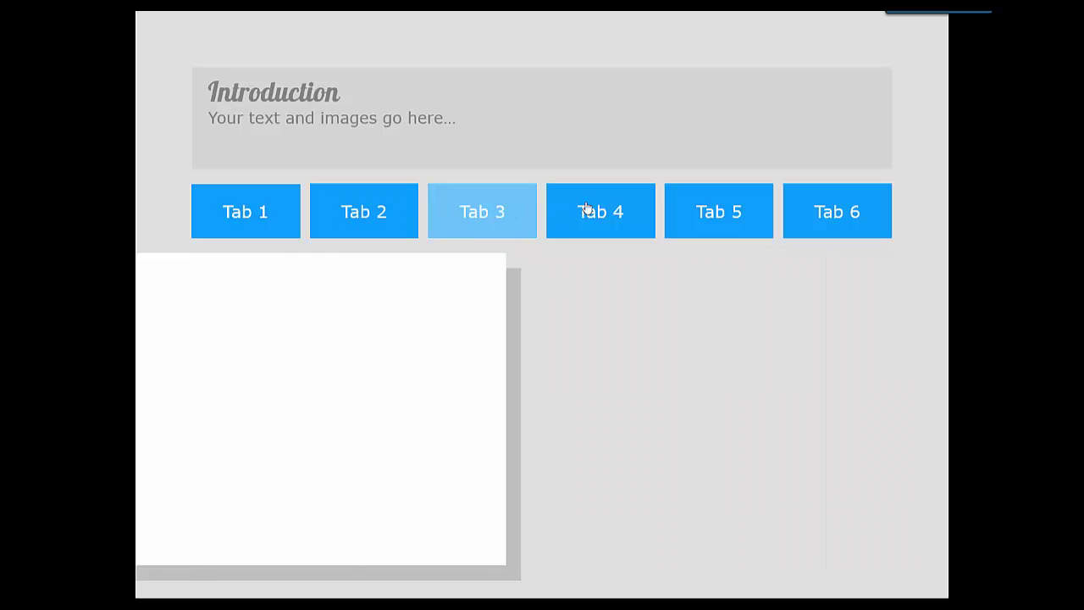
left_click(599, 211)
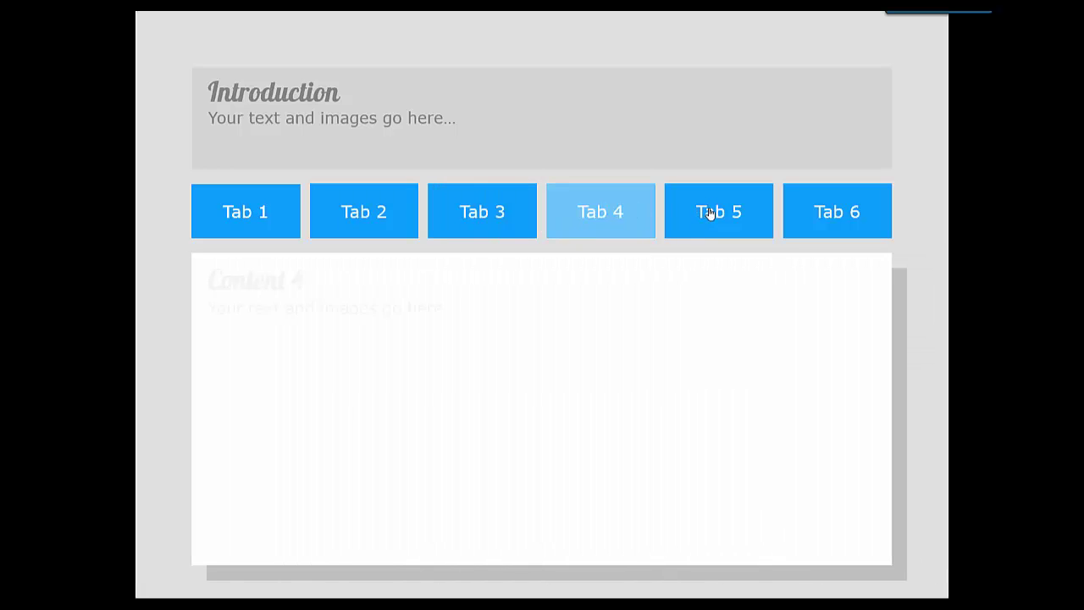
left_click(712, 212)
left_click(839, 222)
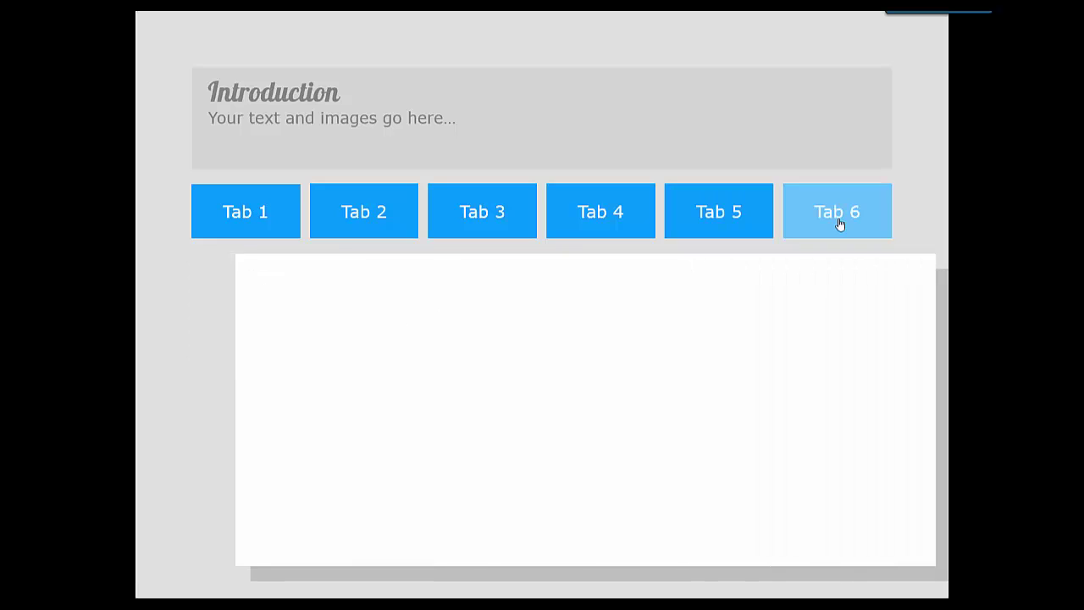